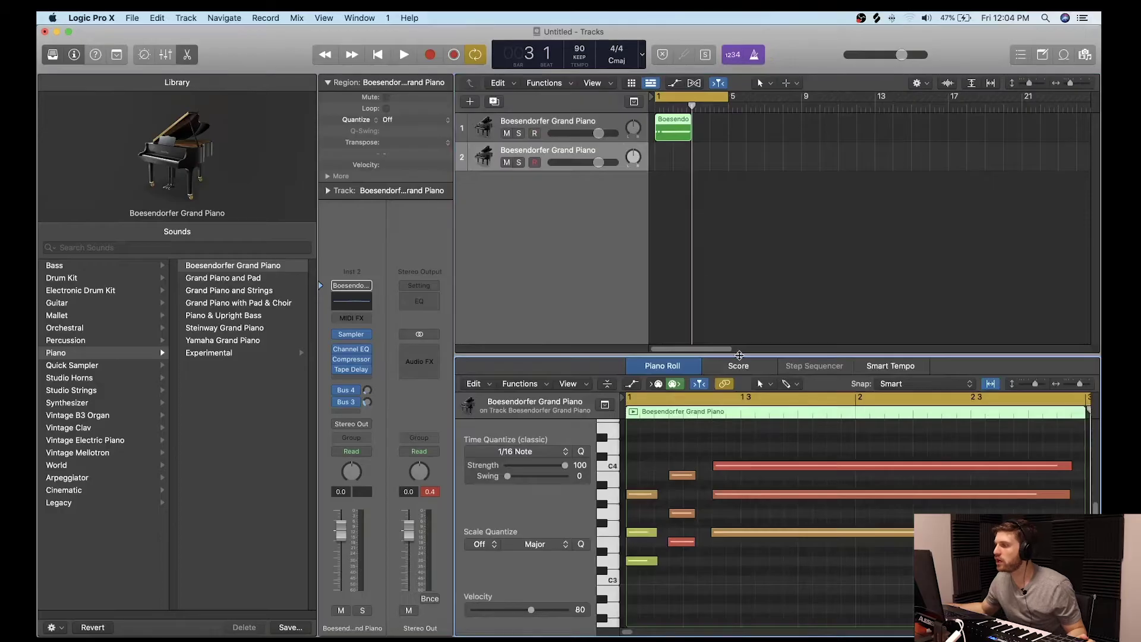
Enlarge the piano roll and adjust the long F3 note to end with the long notes above it at bar 3
drag(739, 354, 740, 210)
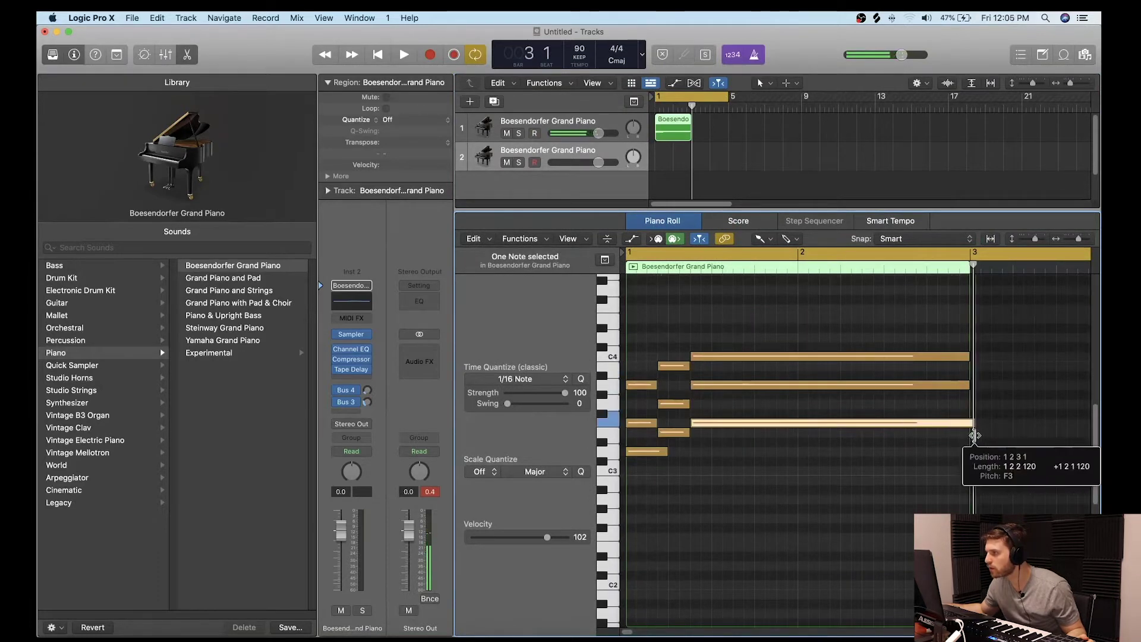
drag(964, 423, 968, 423)
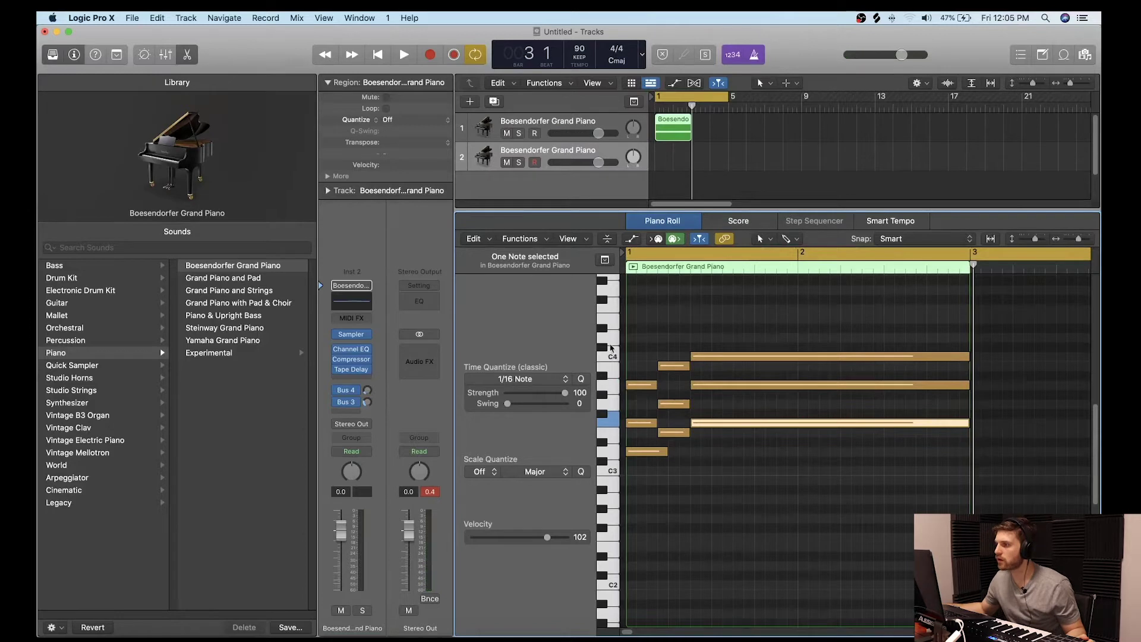
Set the velocity of all nine chord notes to 95 and apply the Humanize MIDI transform to them
drag(683, 385, 862, 530)
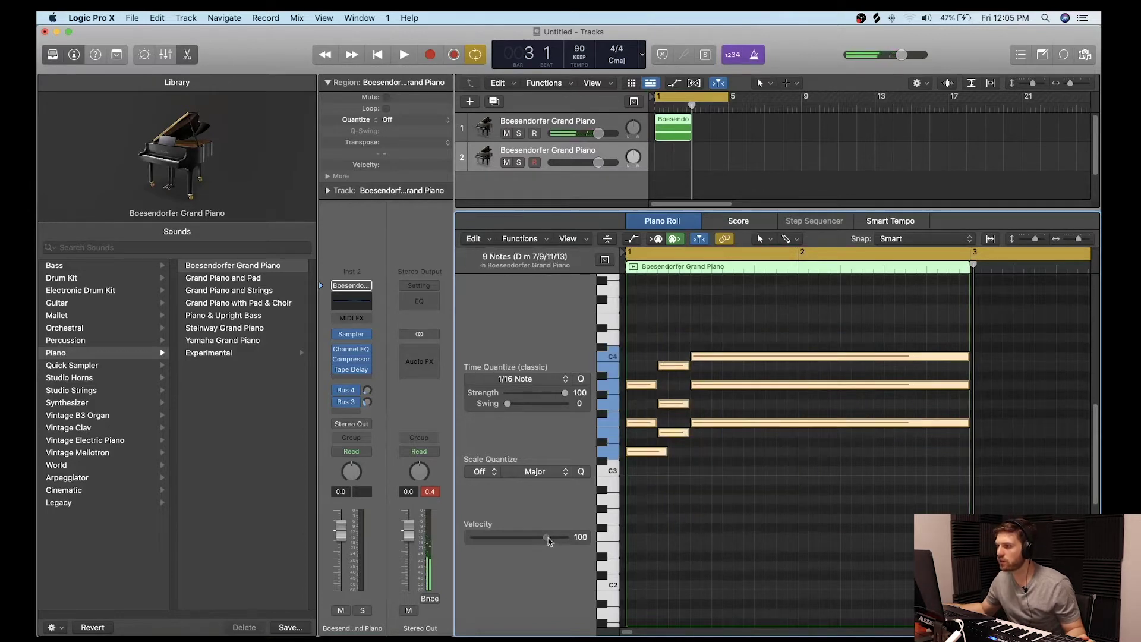
click(526, 240)
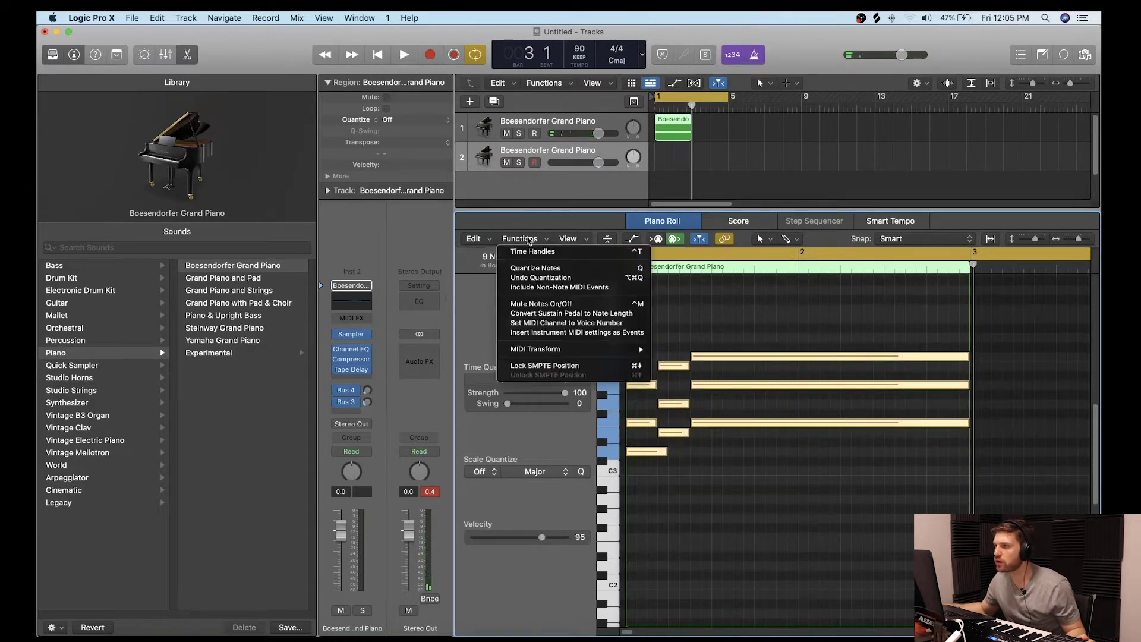
mouse_move(546, 352)
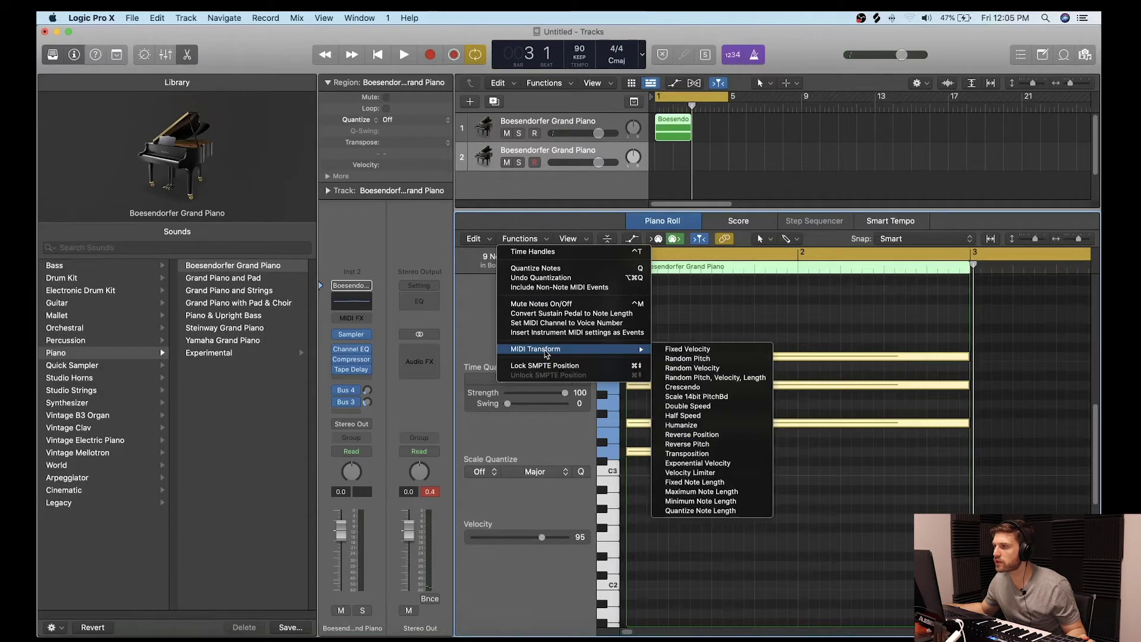
click(703, 426)
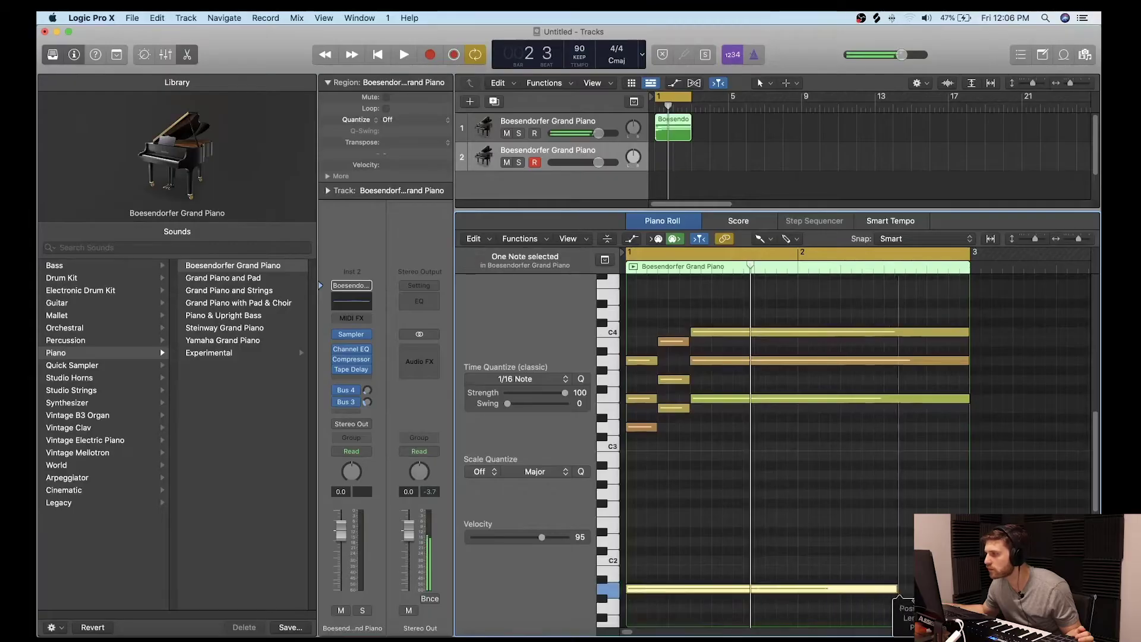
Record a piano melody on the second Boesendorfer Grand Piano track over the first two bars
key(space)
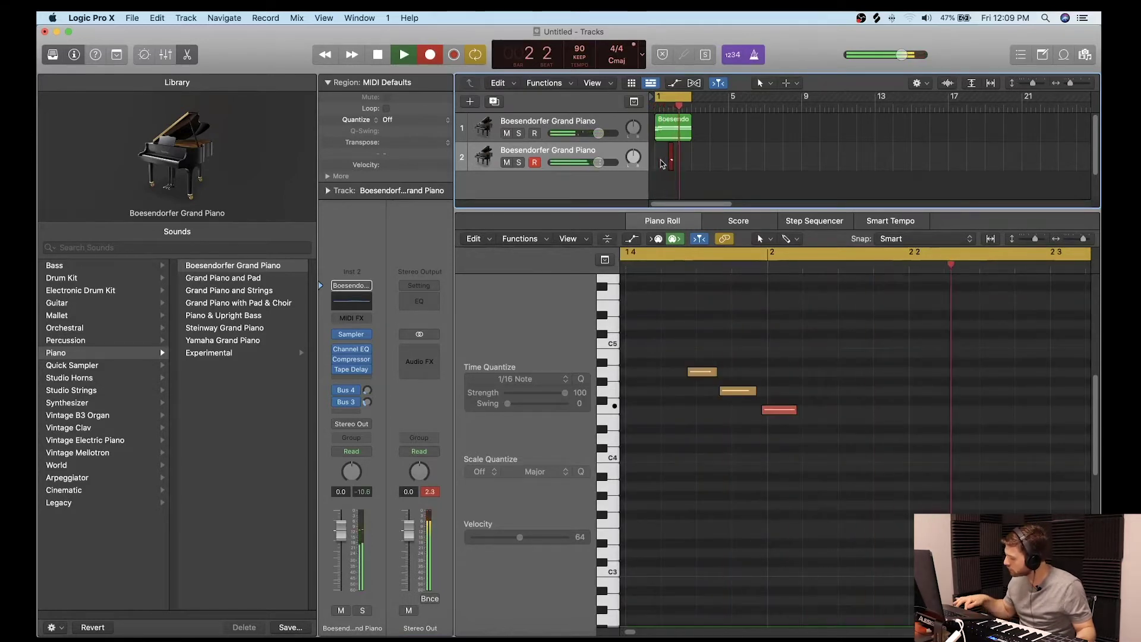
key(space)
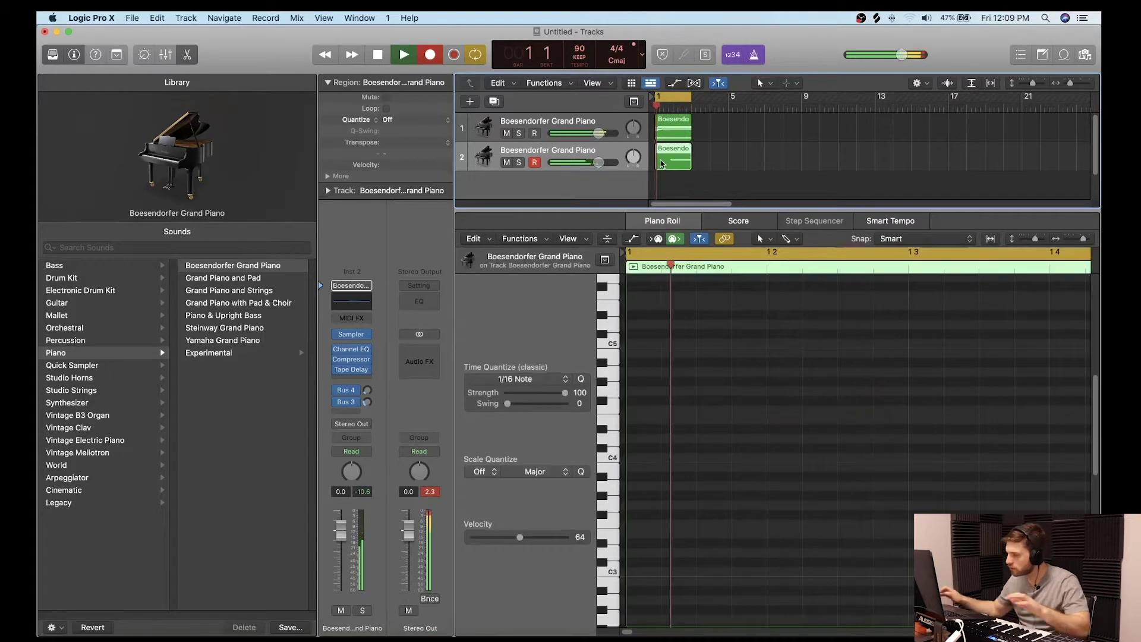
key(p)
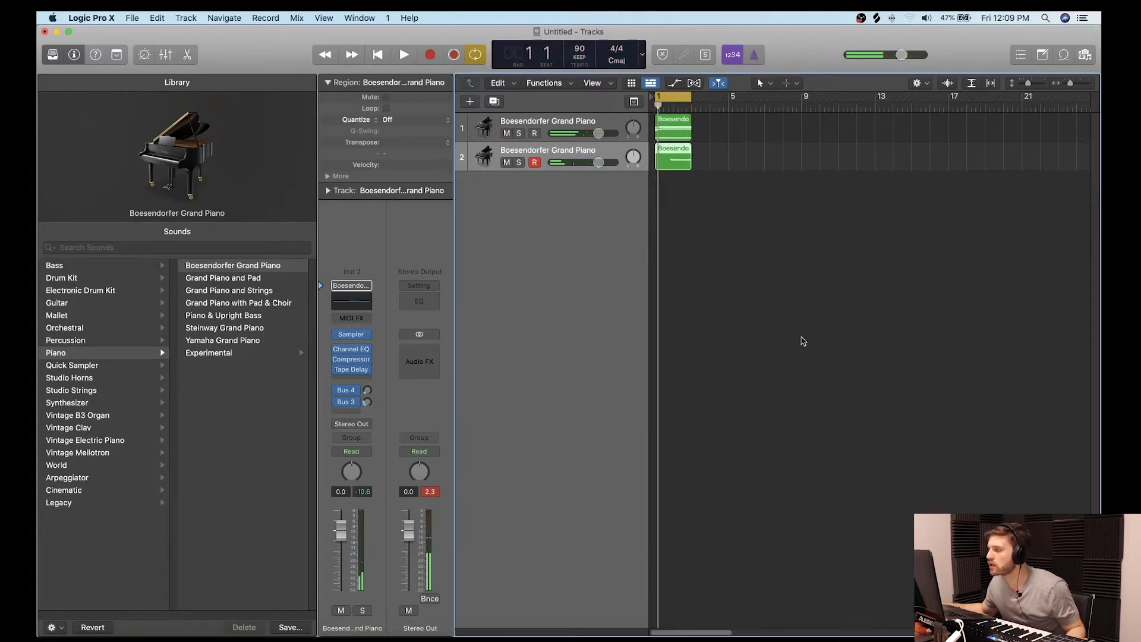
Adjust the last note of the recorded melody to end at bar 3 and play back both piano parts
double_click(672, 158)
click(990, 489)
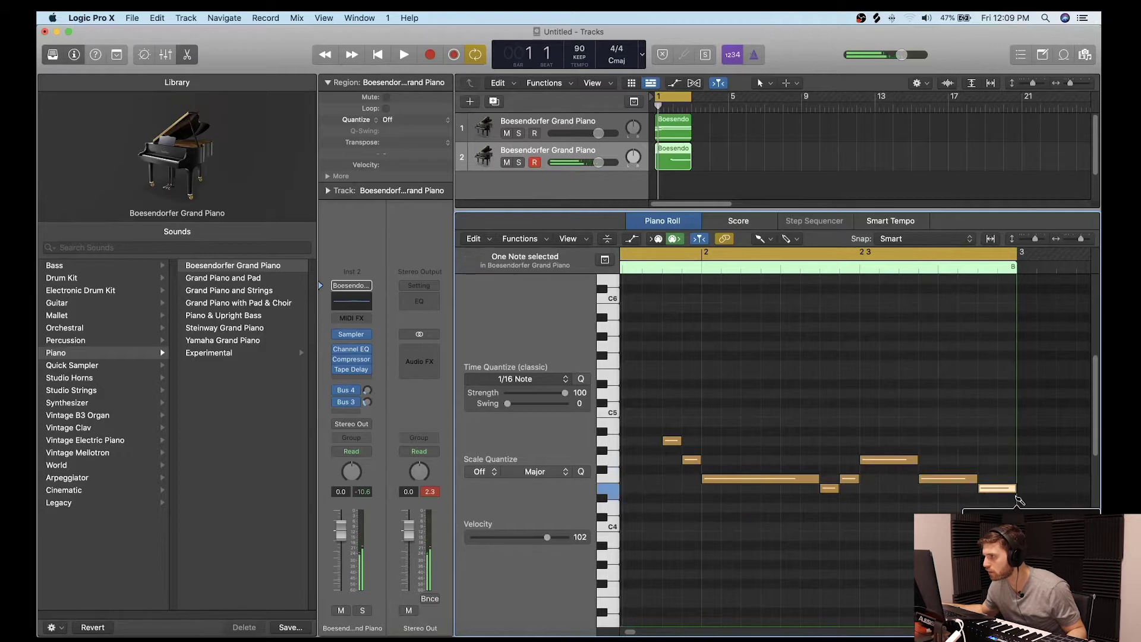
key(space)
scroll(812, 361, down, 5)
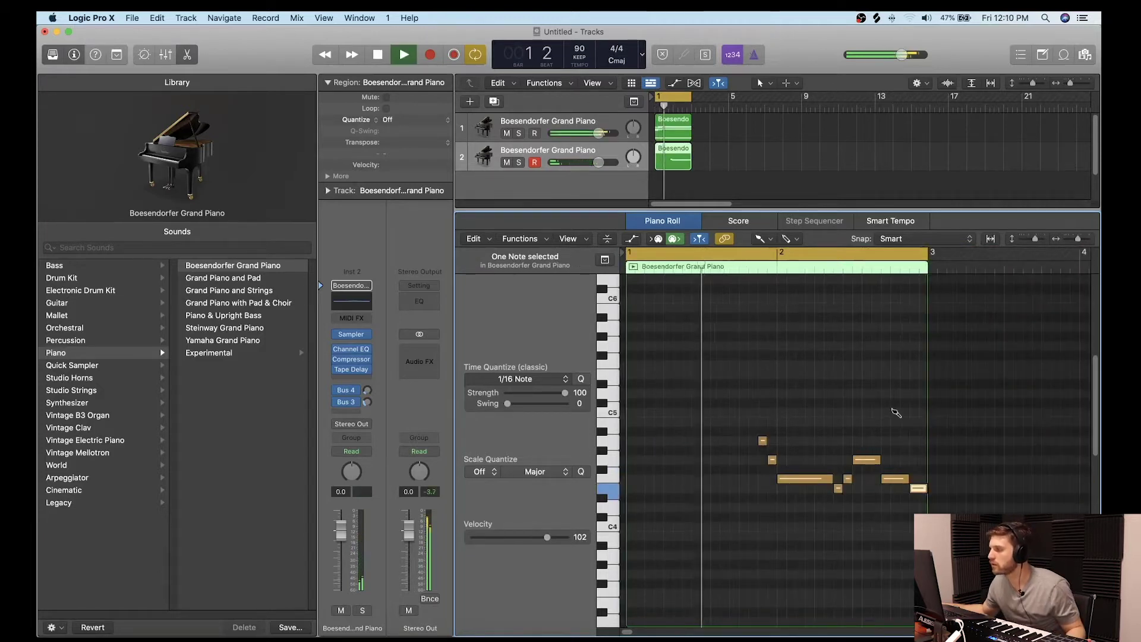
scroll(795, 402, up, 5)
scroll(808, 396, down, 5)
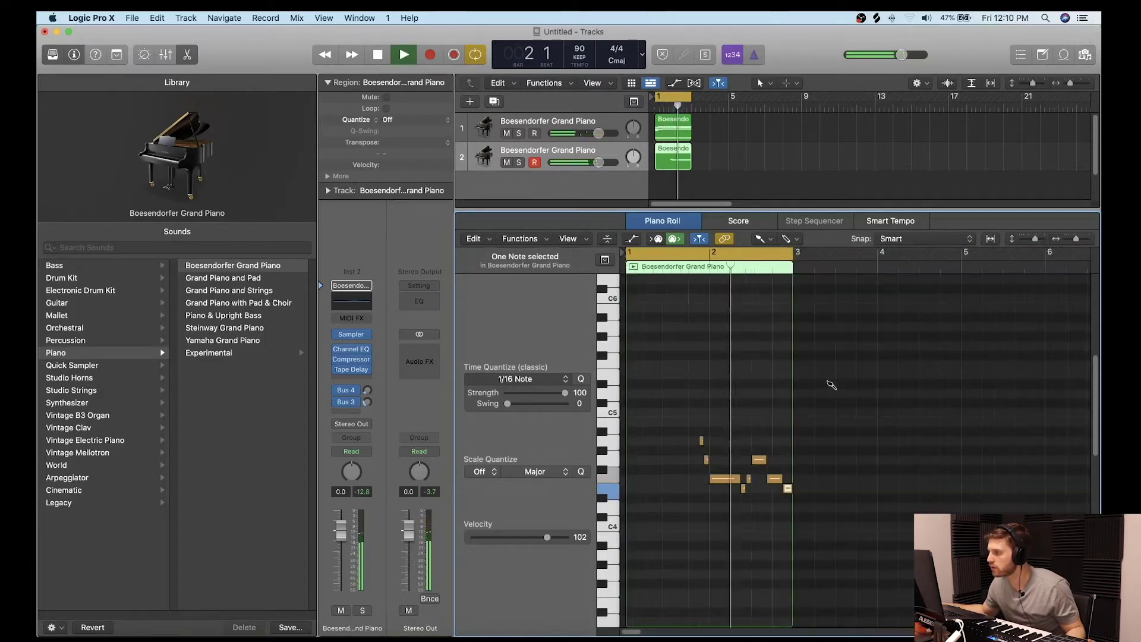
scroll(831, 384, up, 5)
key(space)
Set the velocity of all the melody notes to 95 and apply the Humanize MIDI transform to them
key(super+a)
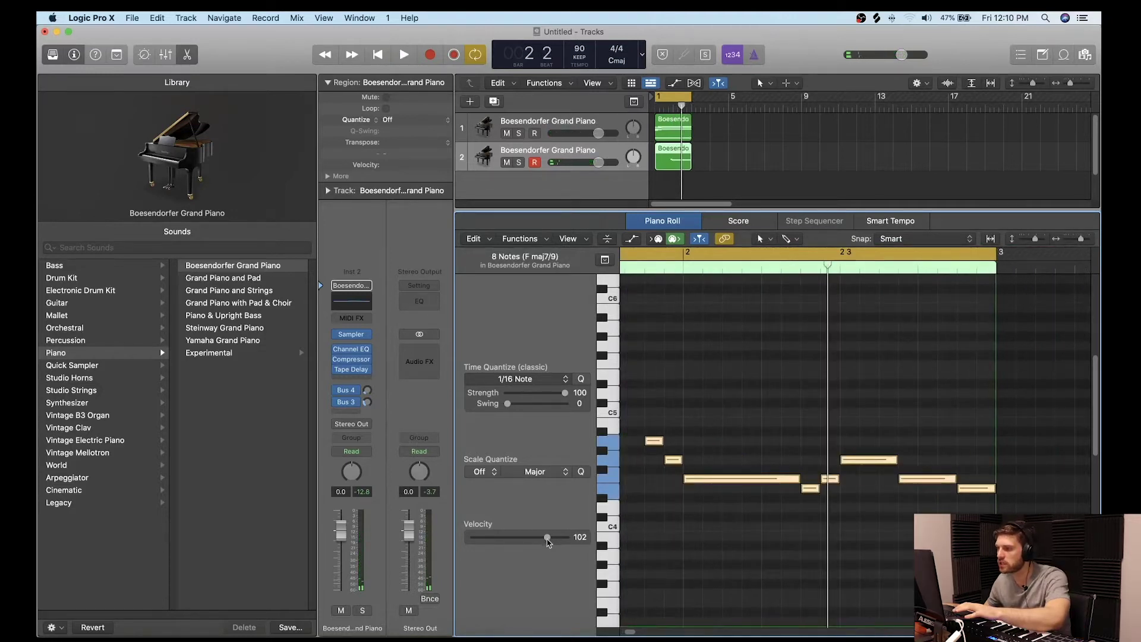
click(519, 239)
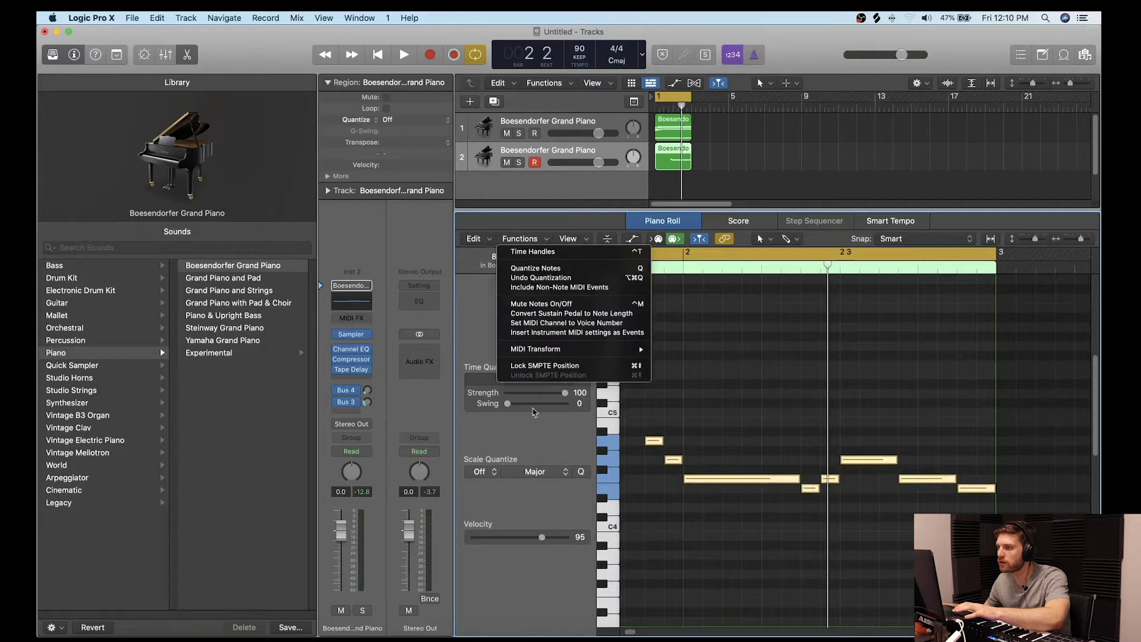
mouse_move(548, 351)
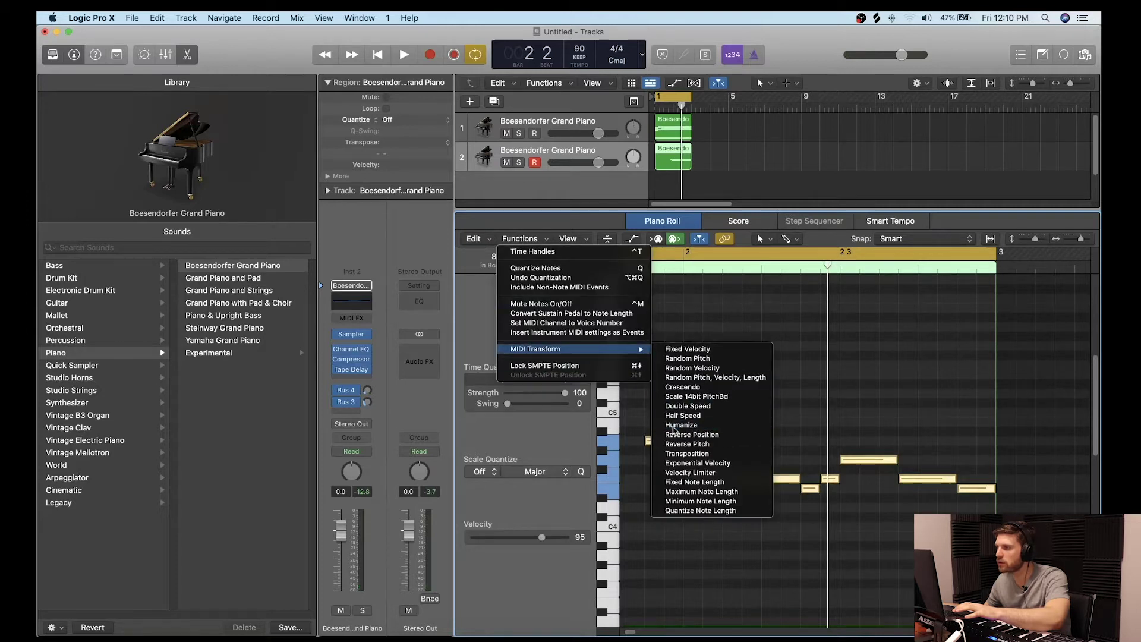
click(672, 426)
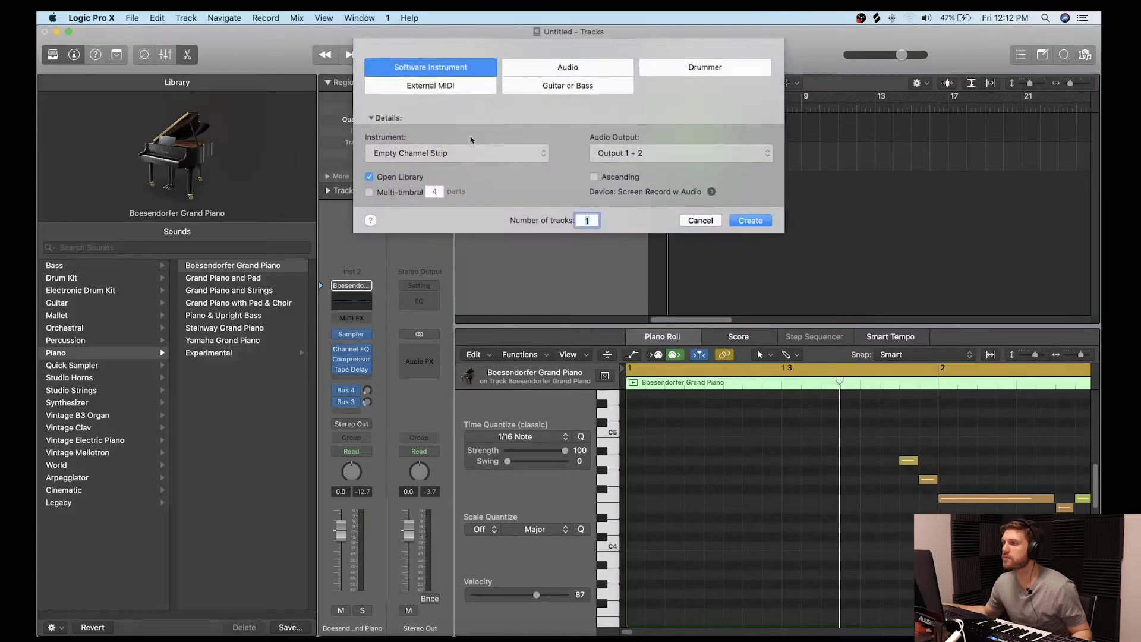
Create one software instrument track with Studio Strings as its instrument
click(470, 152)
mouse_move(459, 340)
click(546, 350)
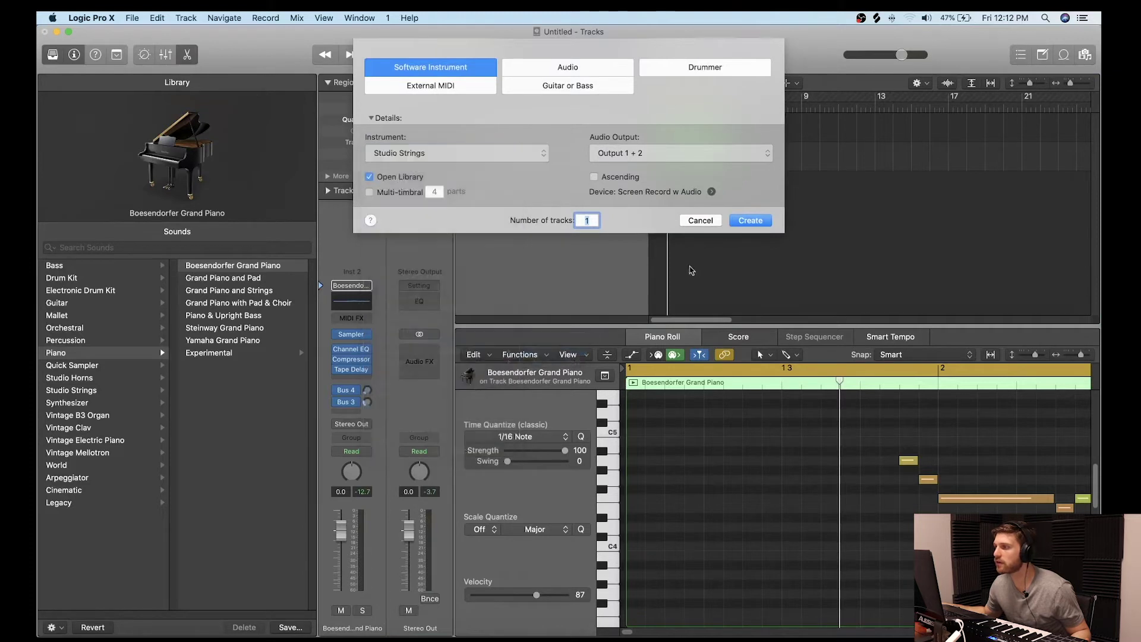
click(750, 220)
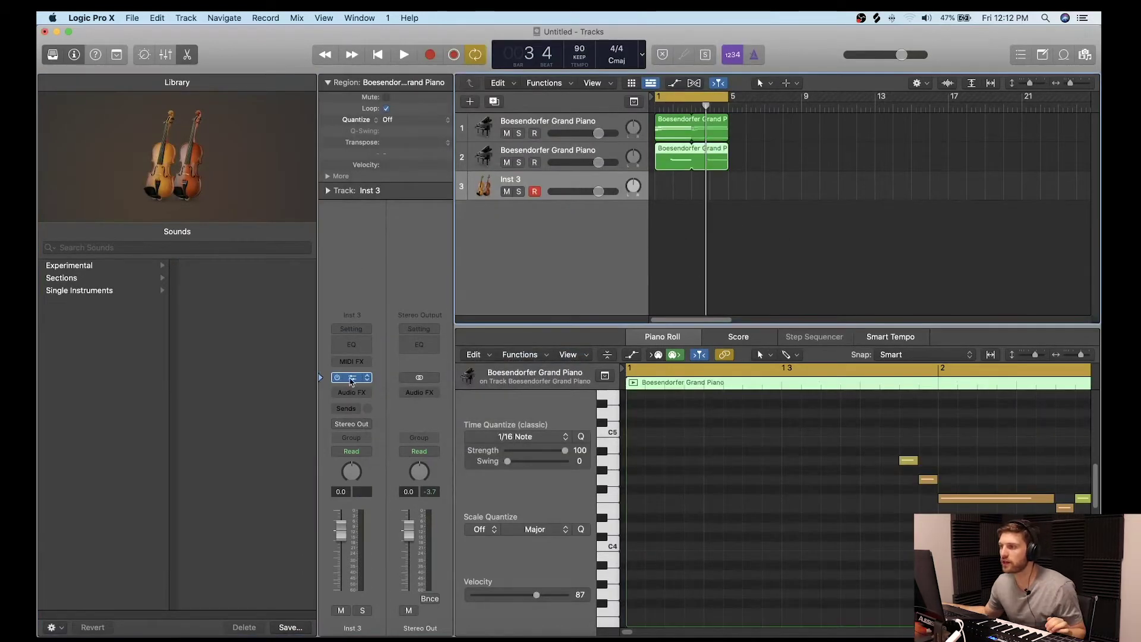
Change the new Studio Strings instrument on the third track to the String Ensemble section
click(350, 378)
click(671, 264)
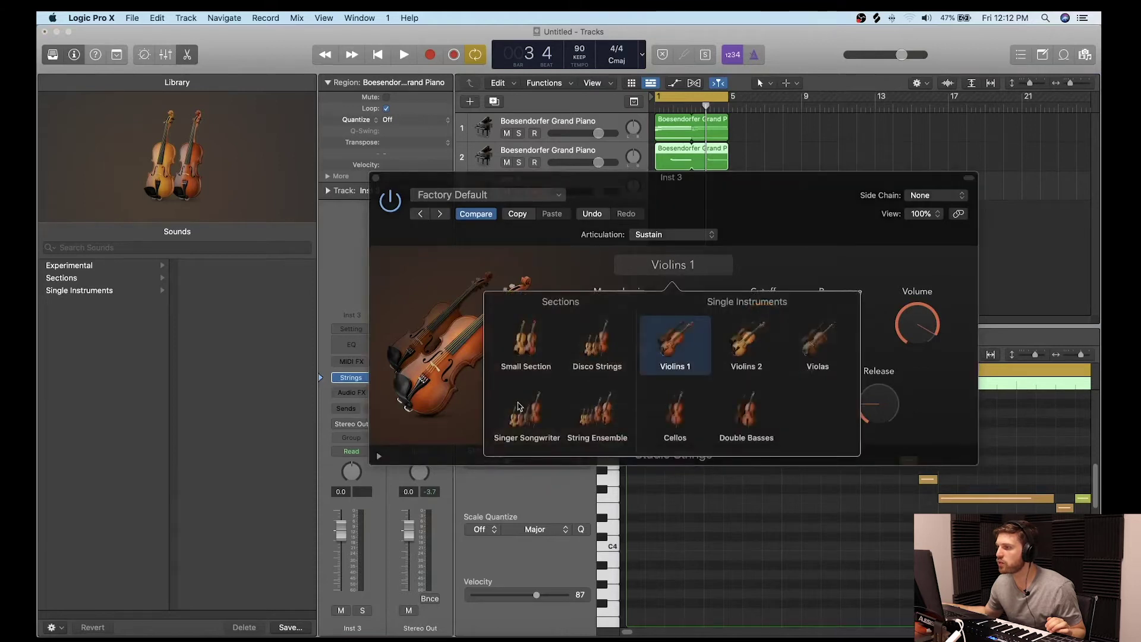
click(602, 415)
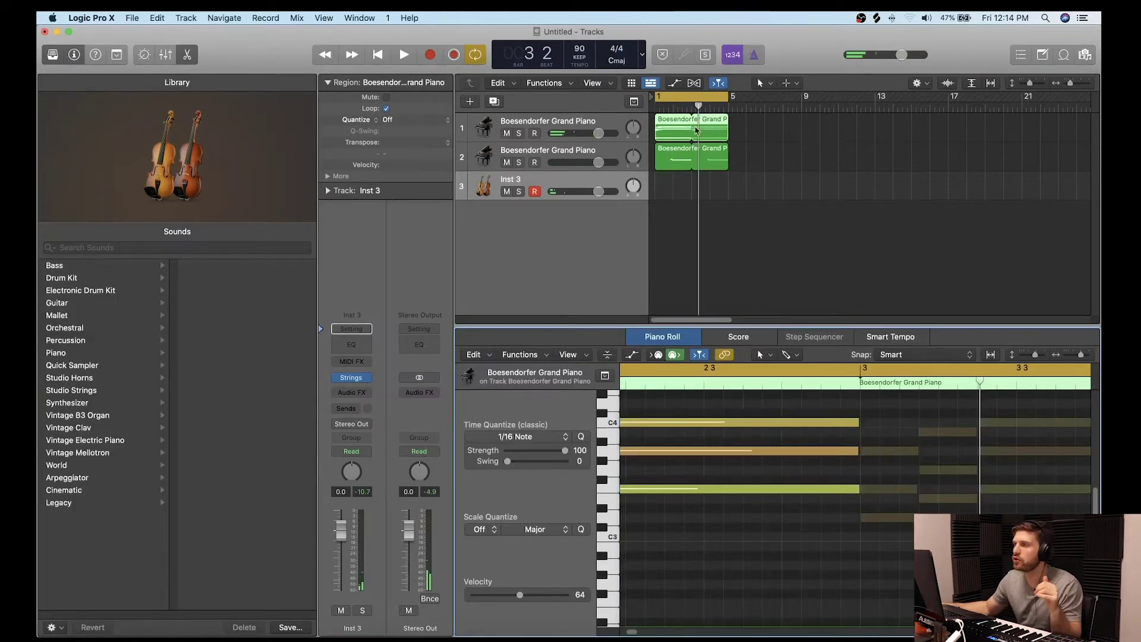
Copy the chord region from the first piano track to the strings track and transpose all its notes down one octave
drag(675, 126, 670, 189)
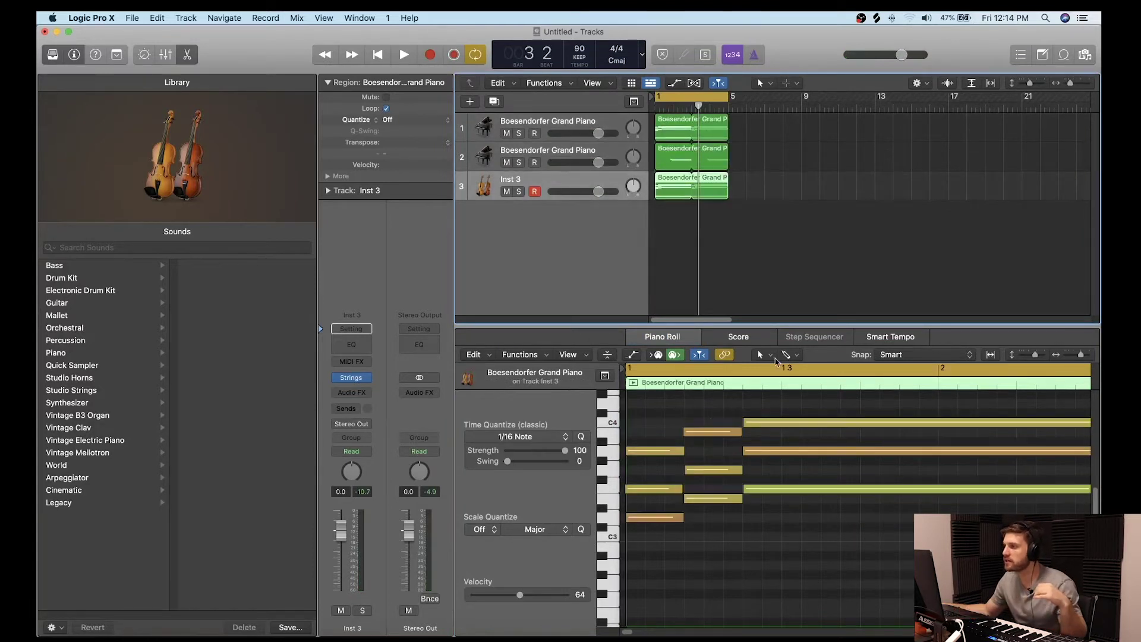
click(772, 358)
click(691, 418)
key(super+a)
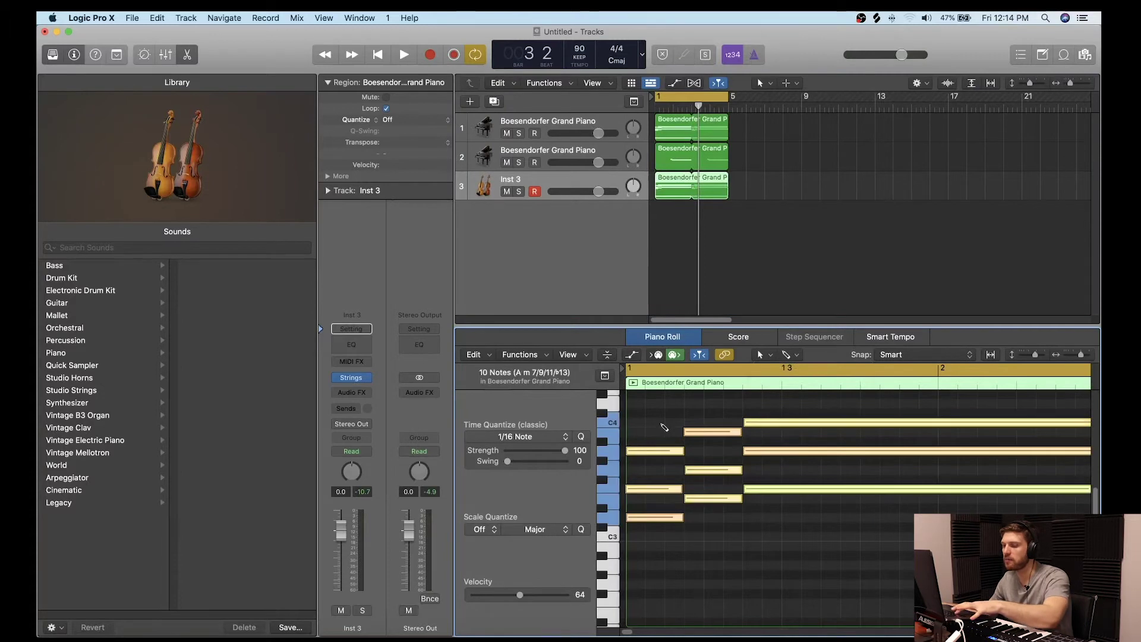
key(alt+shift+Down)
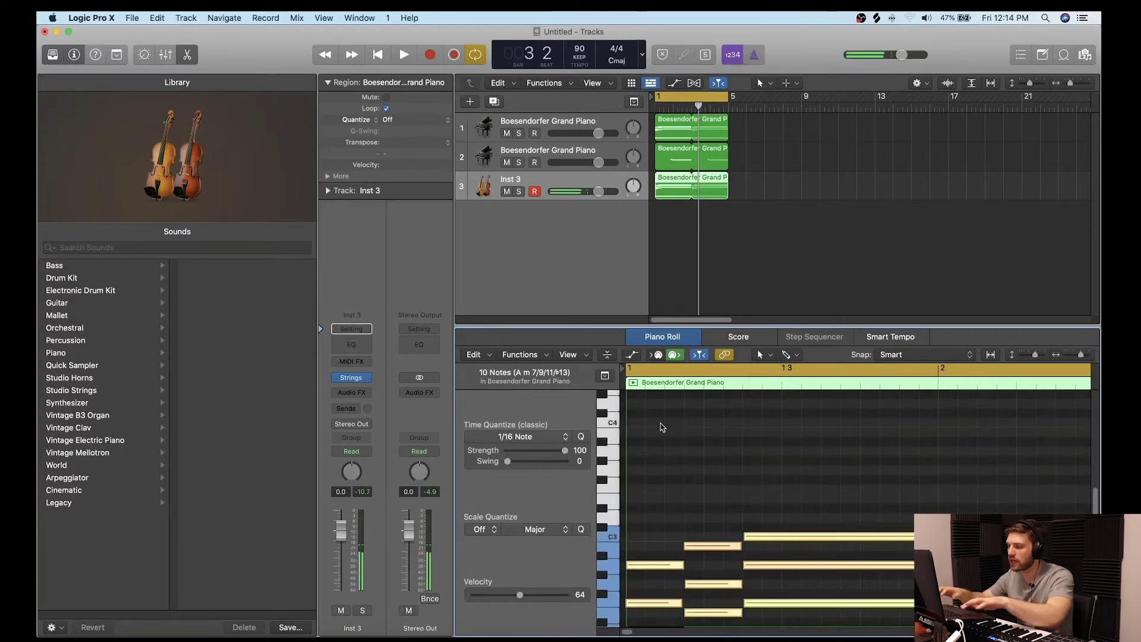
click(661, 427)
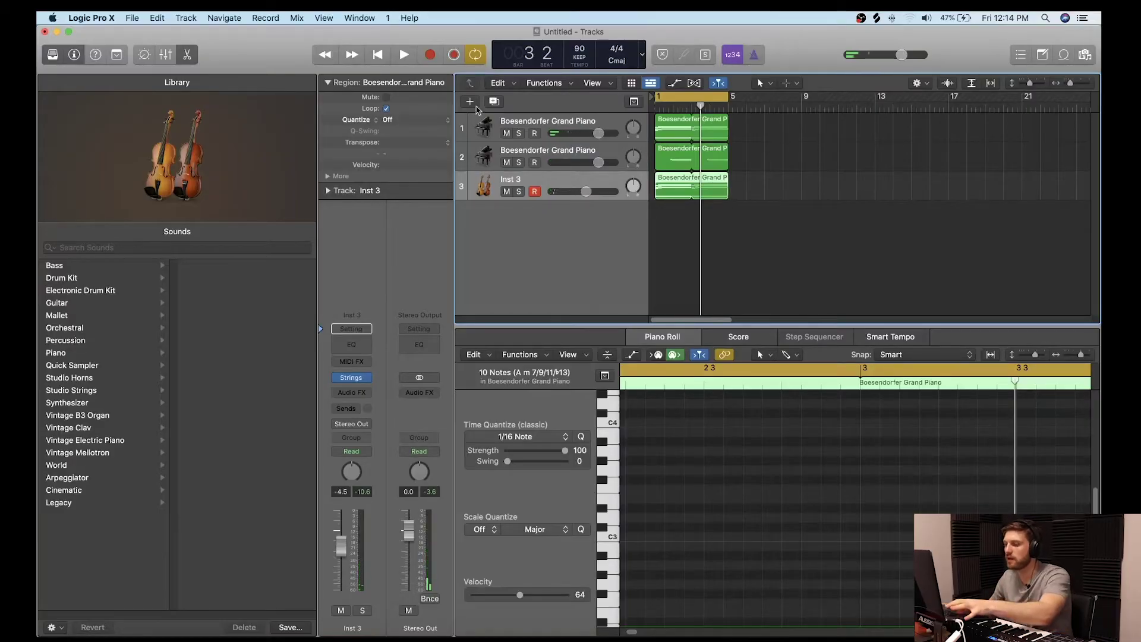
Duplicate the strings track and copy the melody region from the second piano track onto it
alt+click(473, 106)
drag(682, 165, 673, 219)
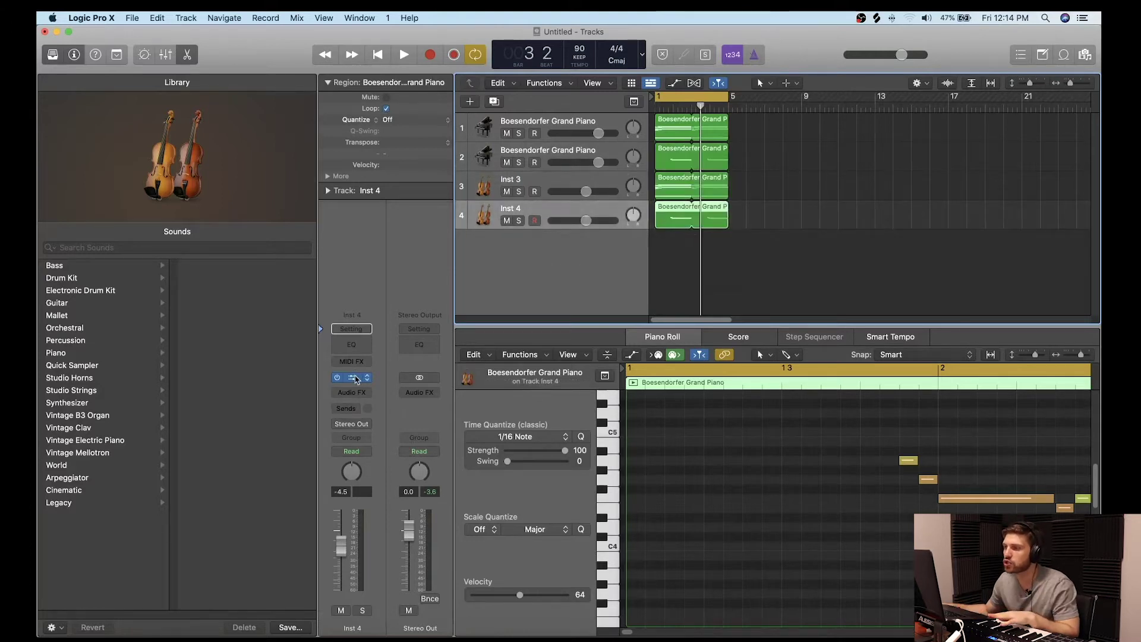
Change the instrument on the duplicated strings track to Violins 1 and close its plug-in window
click(352, 377)
click(654, 271)
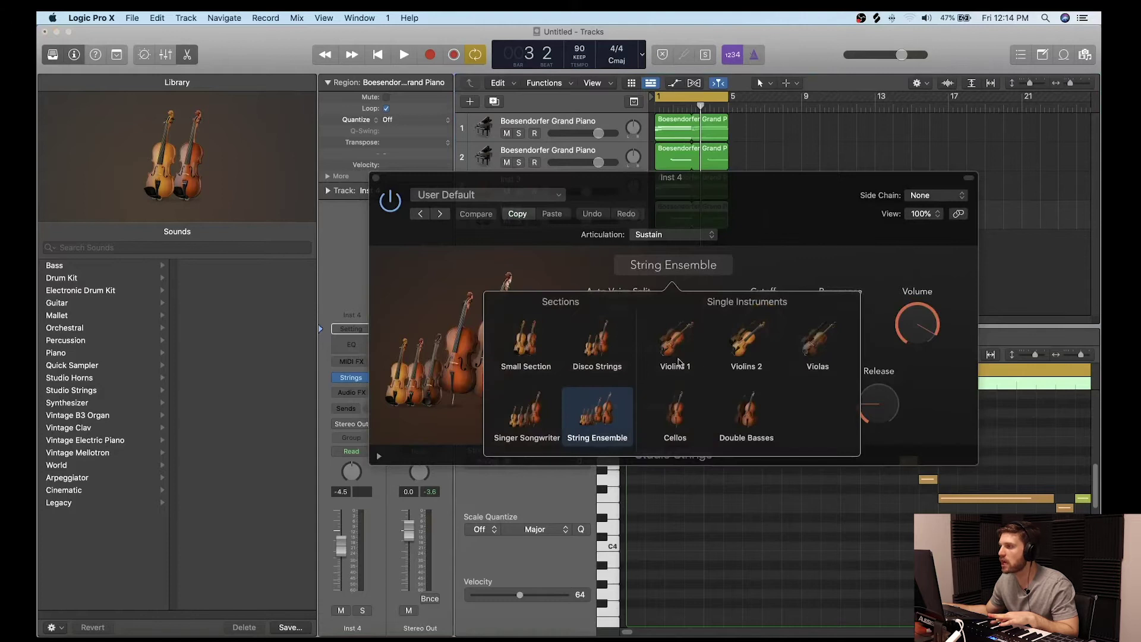
click(676, 353)
click(377, 178)
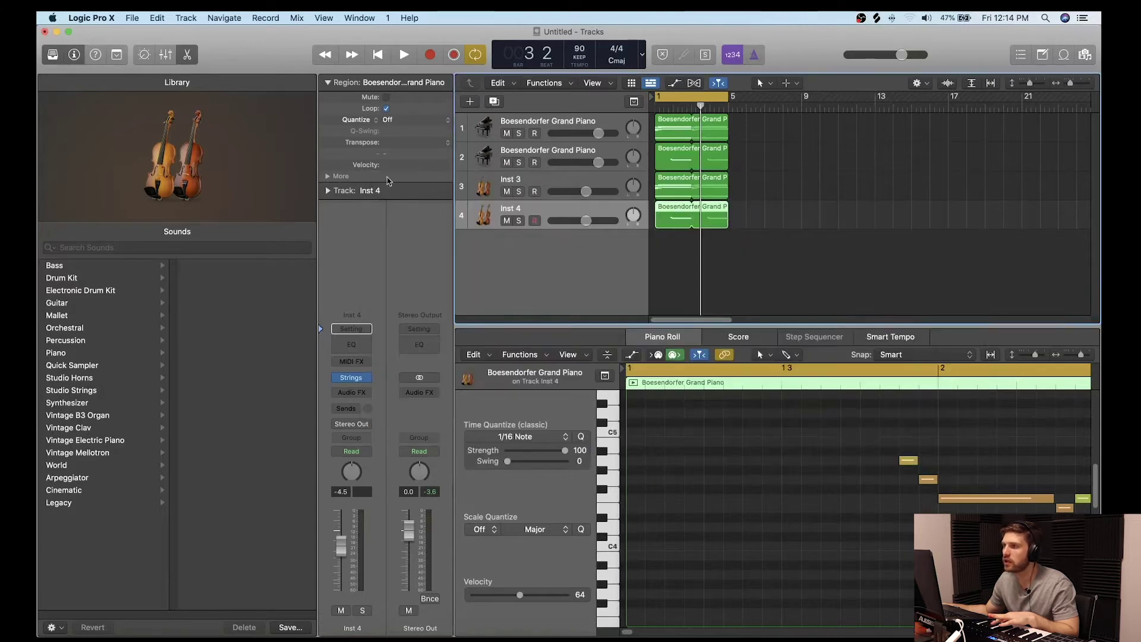
Transpose all the violin melody notes down one octave and lower the violin track's volume to about -6.8 dB during playback
key(space)
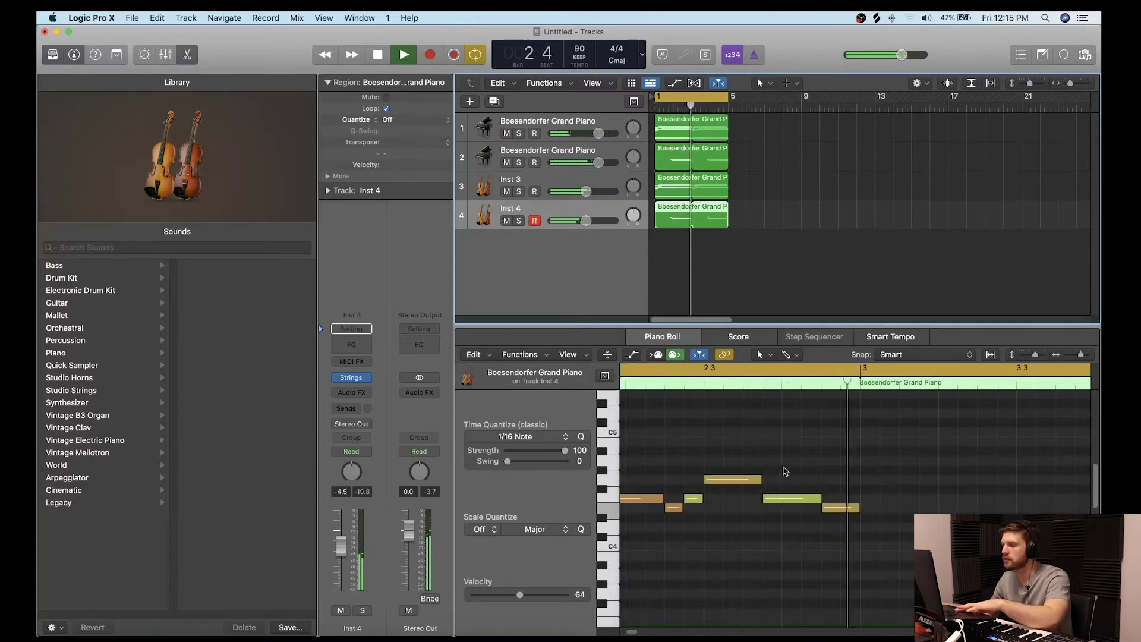
key(space)
key(super+a)
key(alt+shift+Down)
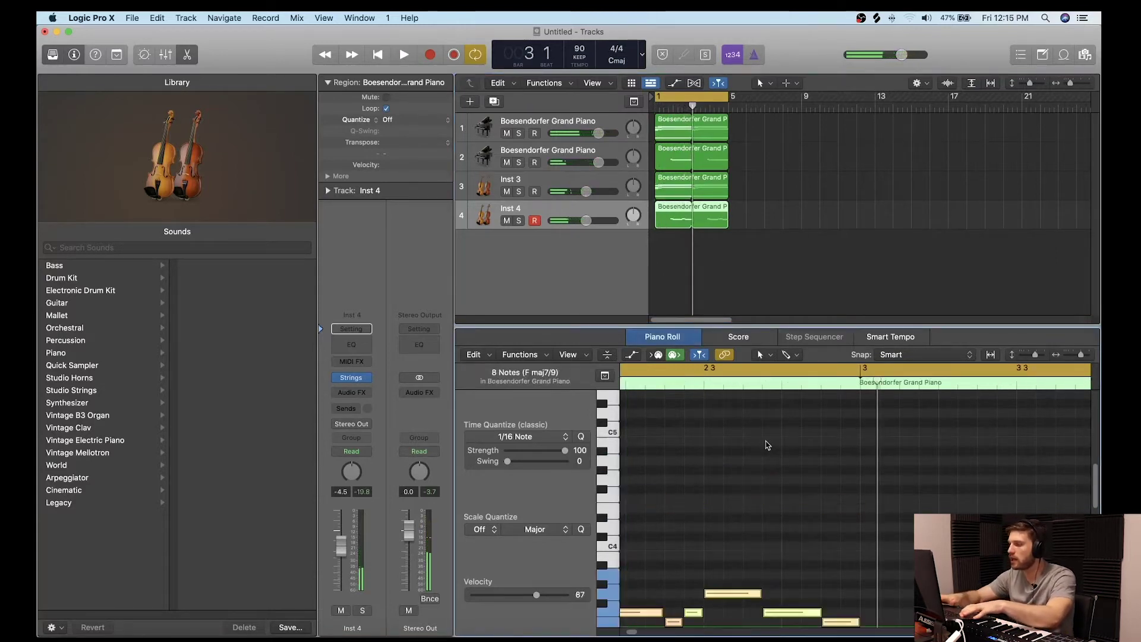
key(space)
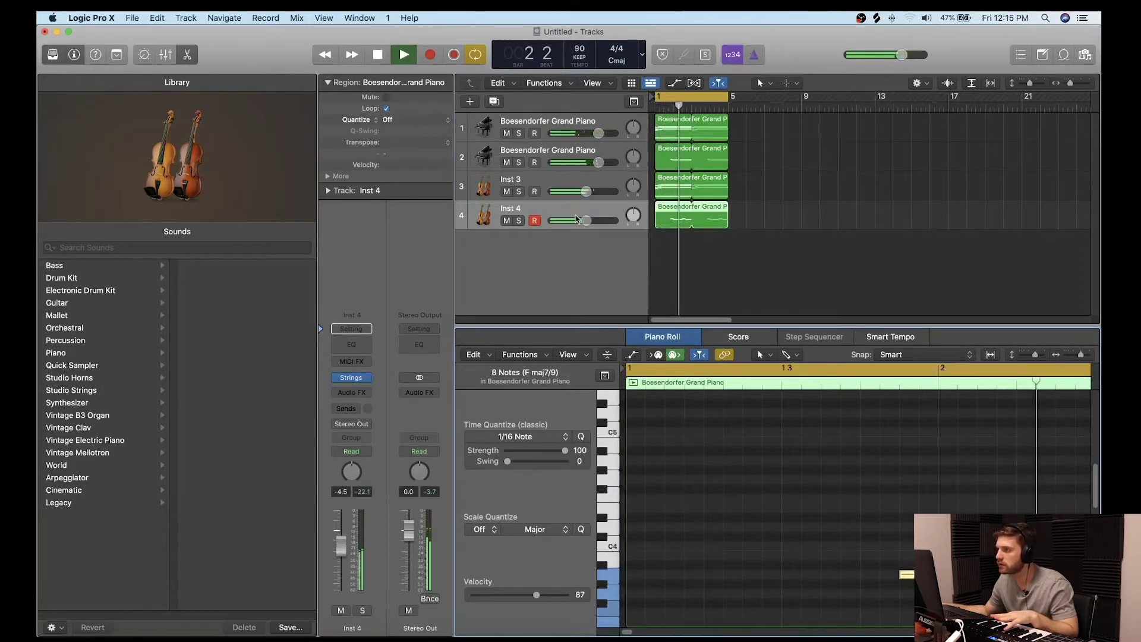
drag(586, 220, 578, 227)
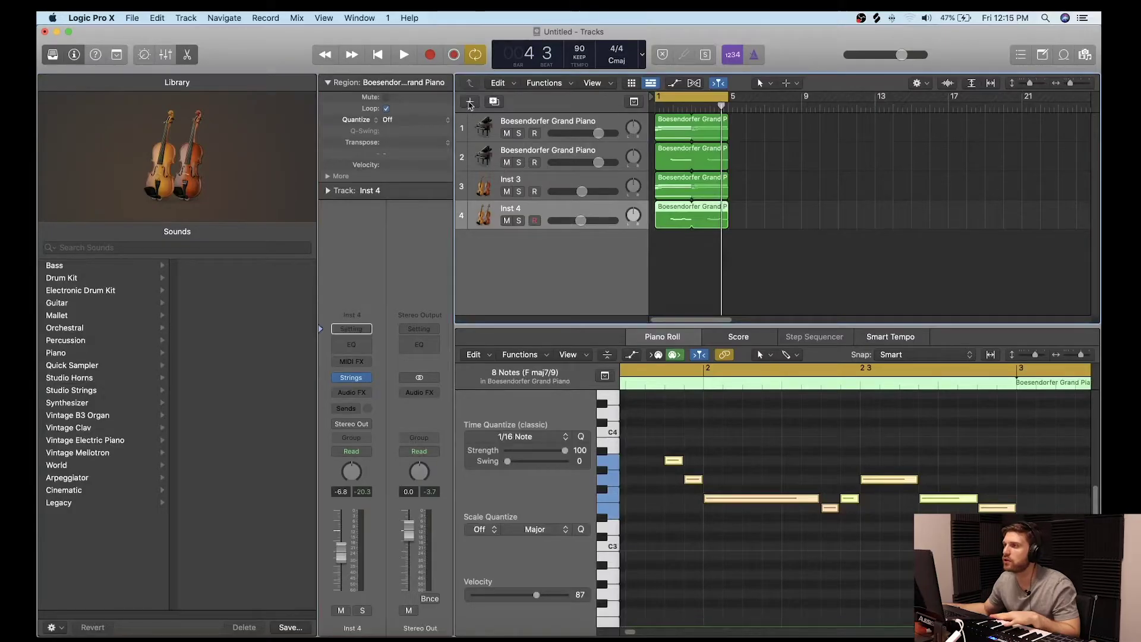
Create one software instrument track with an empty channel strip
click(469, 103)
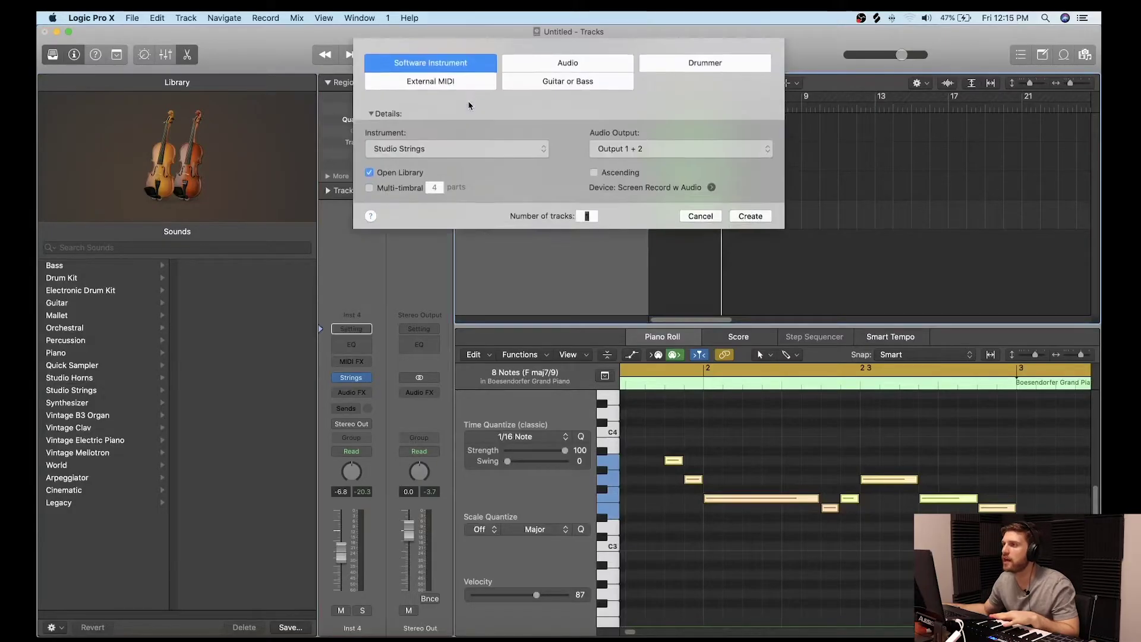
click(478, 156)
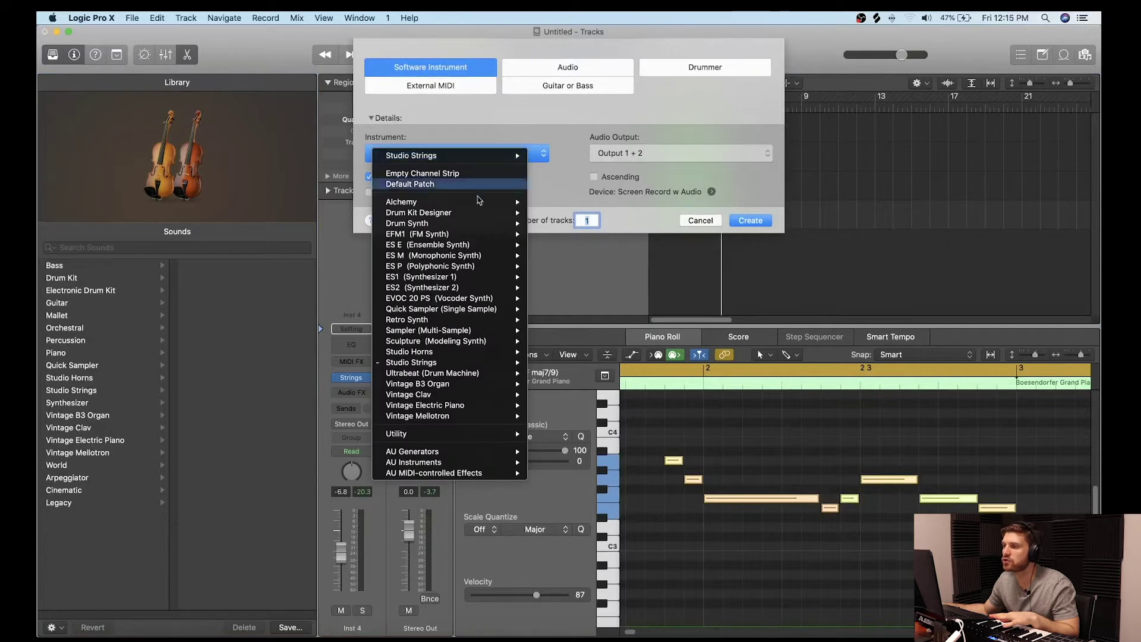
click(459, 180)
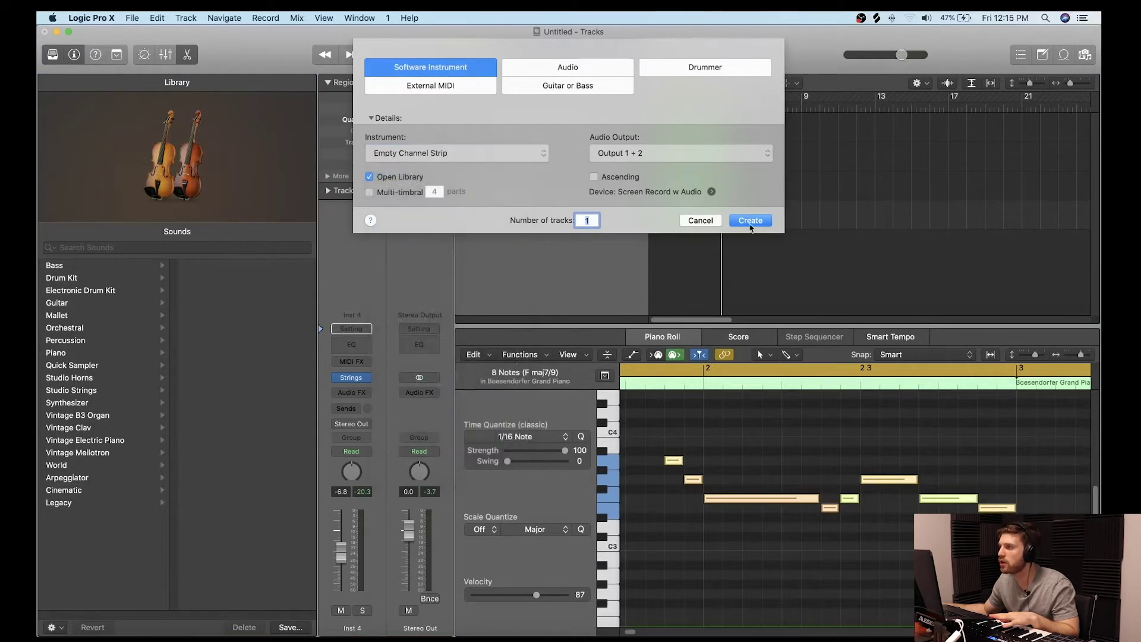
click(750, 221)
Browse the Electronic Drum Kit's kit pieces for hi-hats and load Hi-Hat - Tight Trap on the new track
click(110, 290)
scroll(248, 410, down, 15)
click(243, 604)
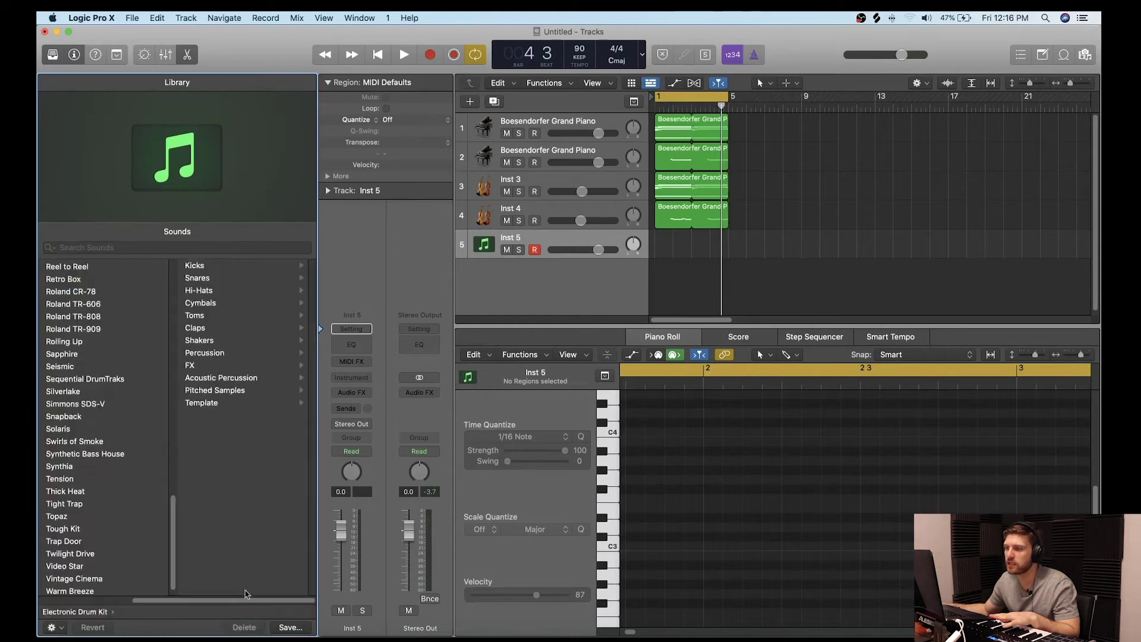
click(237, 292)
scroll(249, 392, down, 10)
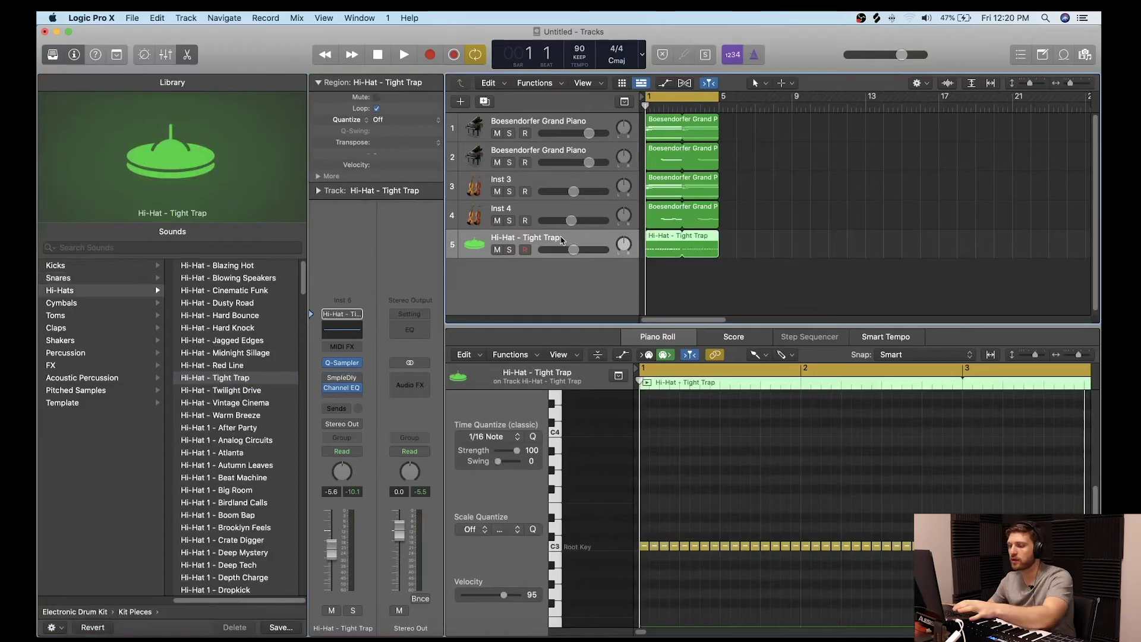
Duplicate the Hi-Hat - Tight Trap track and change the copy's sound to the snare Rim - Hybrid Knock
key(super+d)
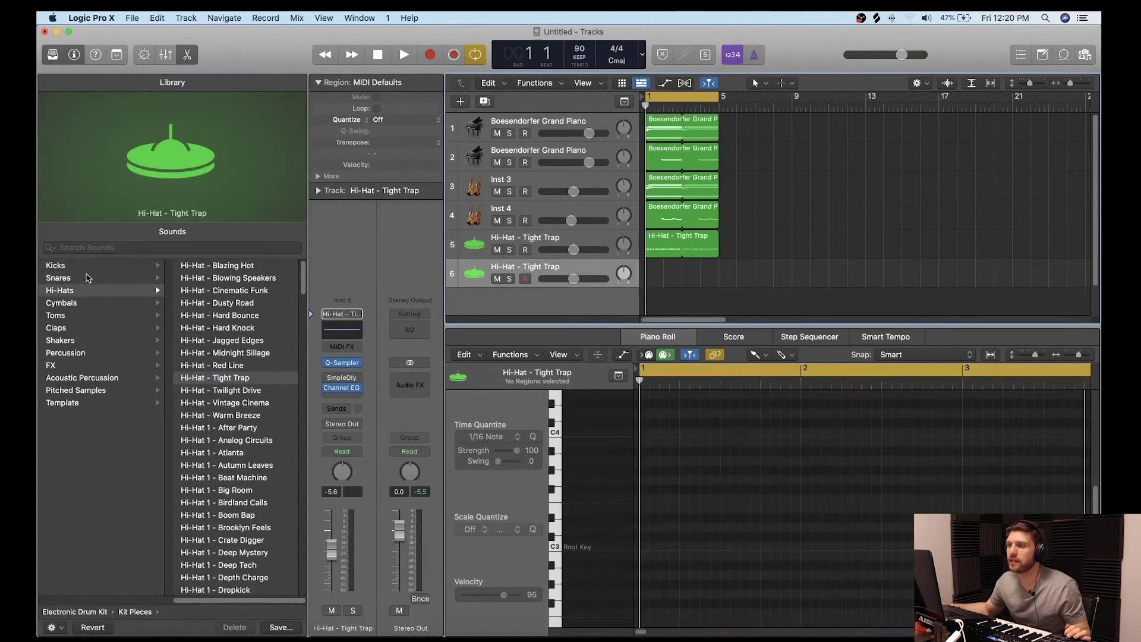
click(87, 278)
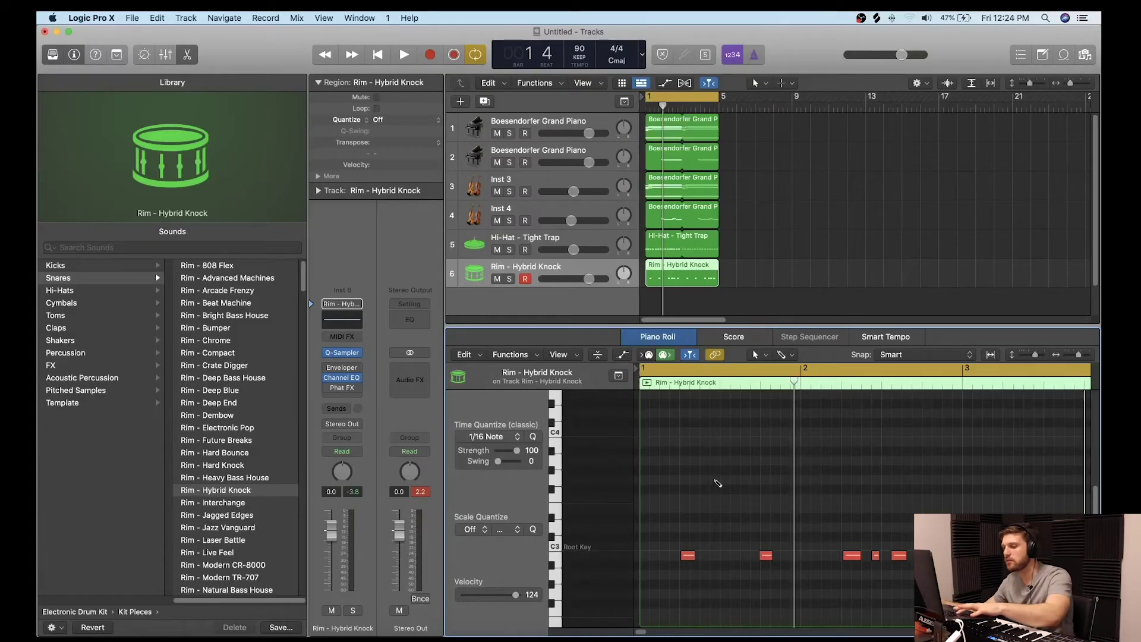
Even out the velocity of all rim notes at 85 and repaint the first note with the Brush Tool
key(super+a)
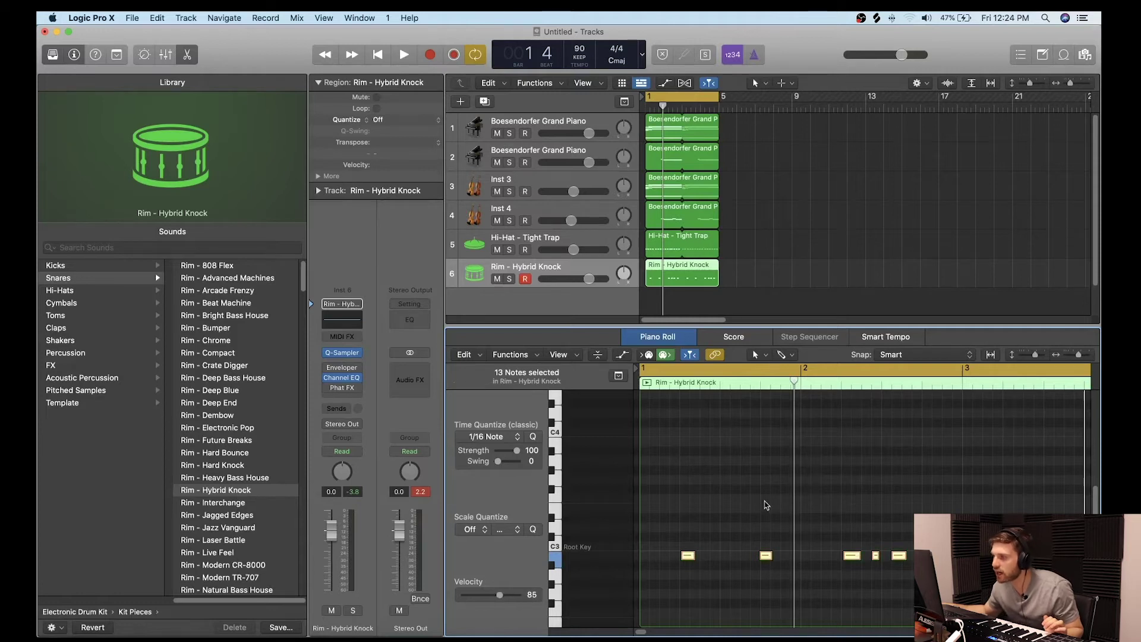
click(768, 506)
click(755, 356)
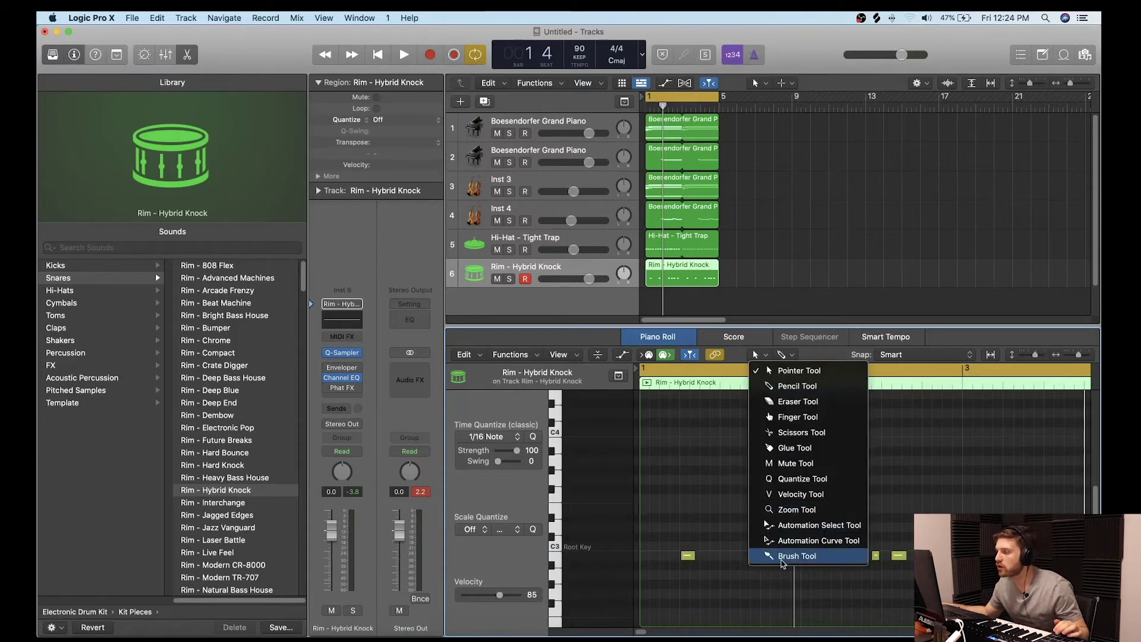
click(785, 553)
click(686, 556)
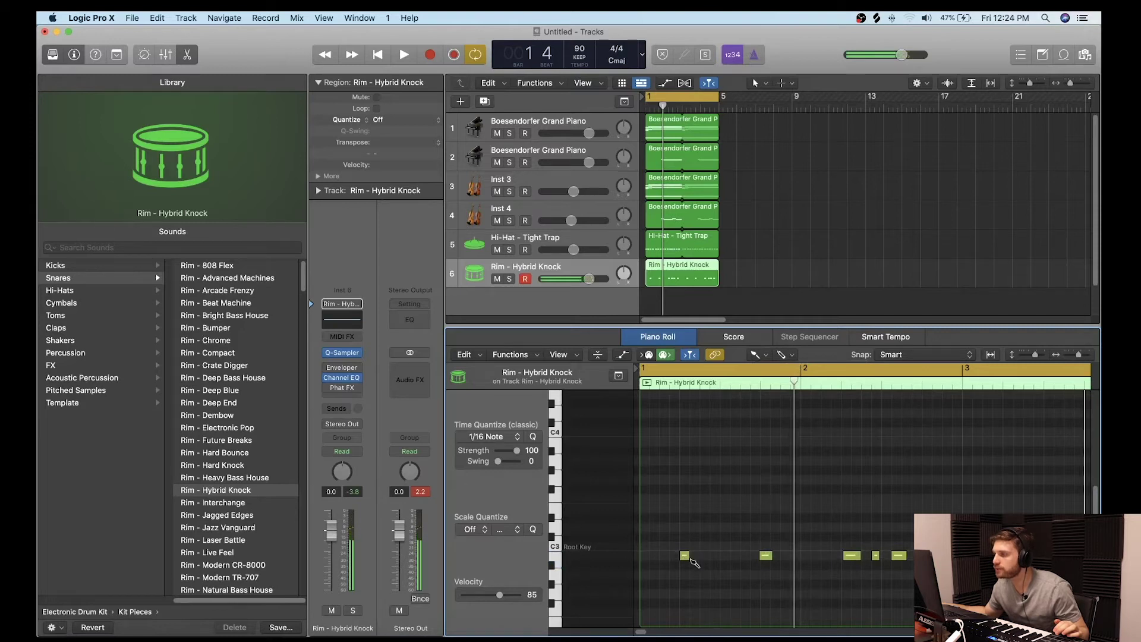
scroll(771, 484, down, 3)
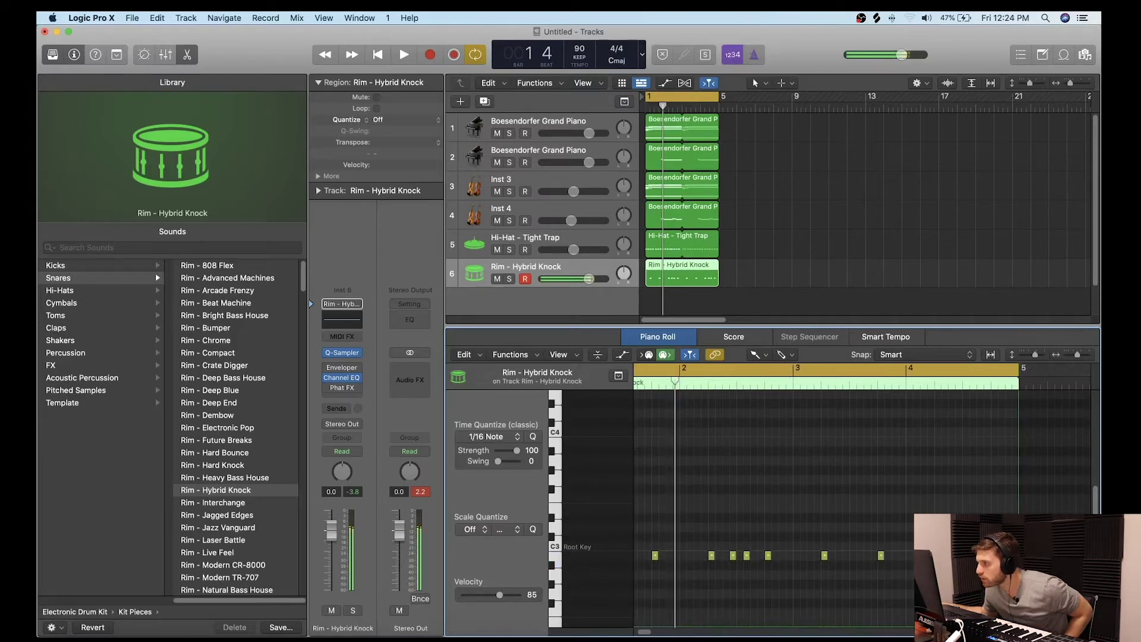
key(space)
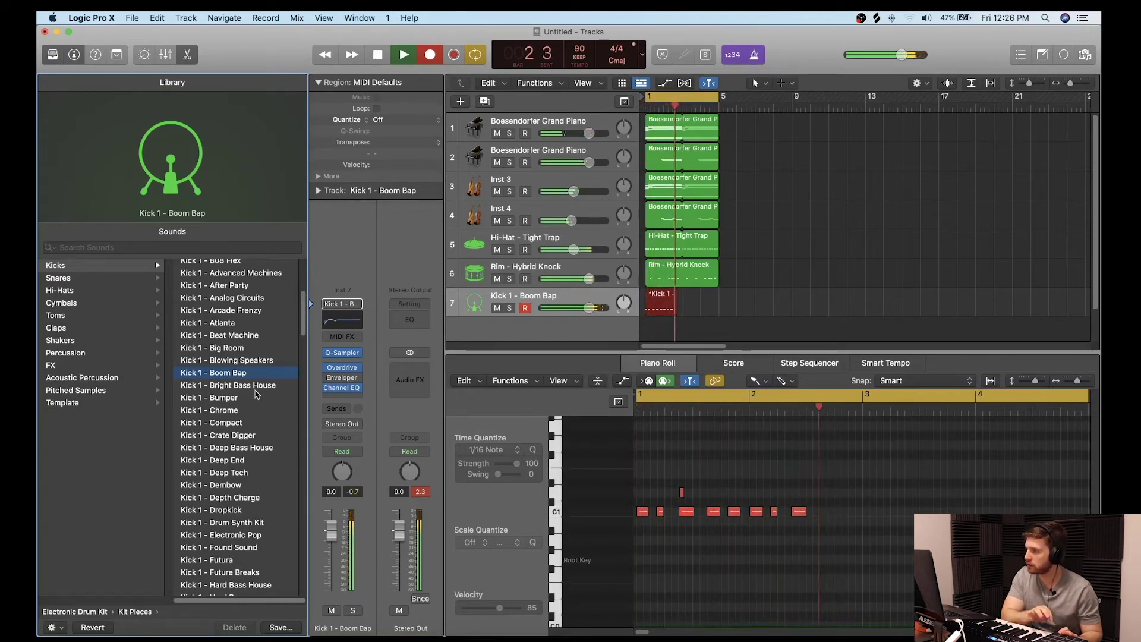
Finish recording the two-bar Kick 1 - Boom Bap pattern and even out the velocity of all its notes at 84
key(space)
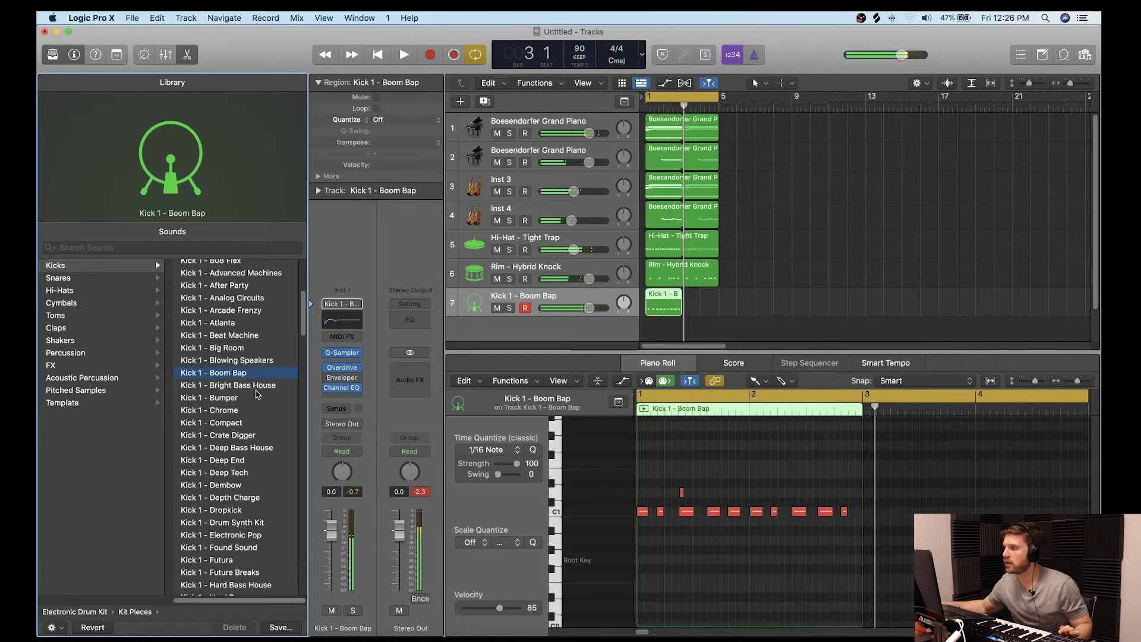
click(759, 381)
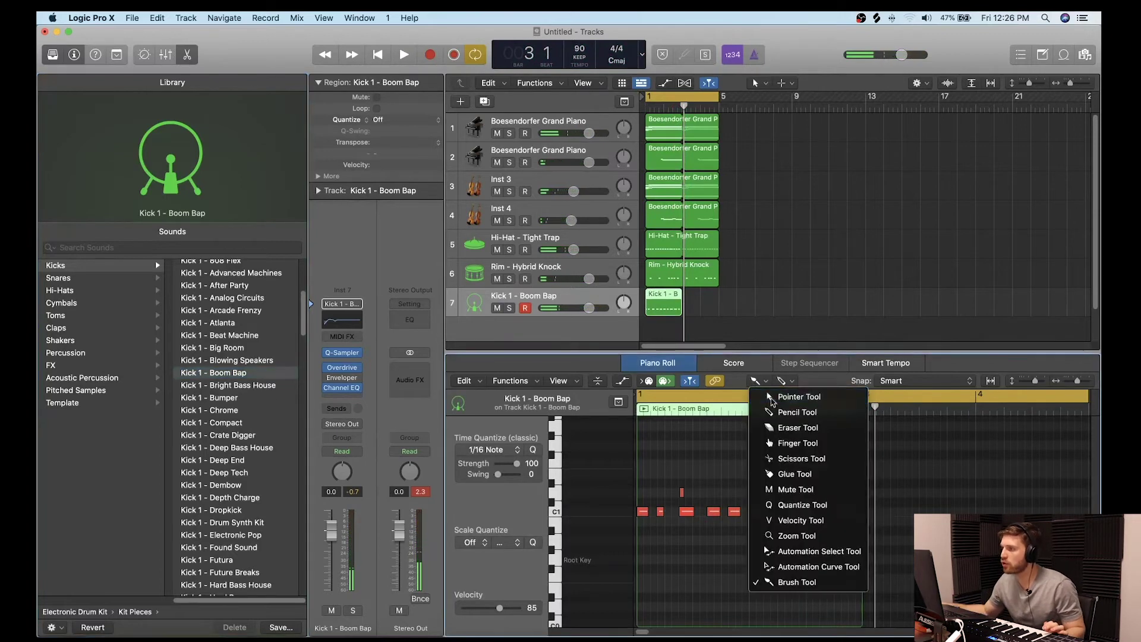
click(776, 397)
key(super+a)
mouse_move(500, 609)
mouse_down()
mouse_move(514, 614)
mouse_move(501, 616)
mouse_up()
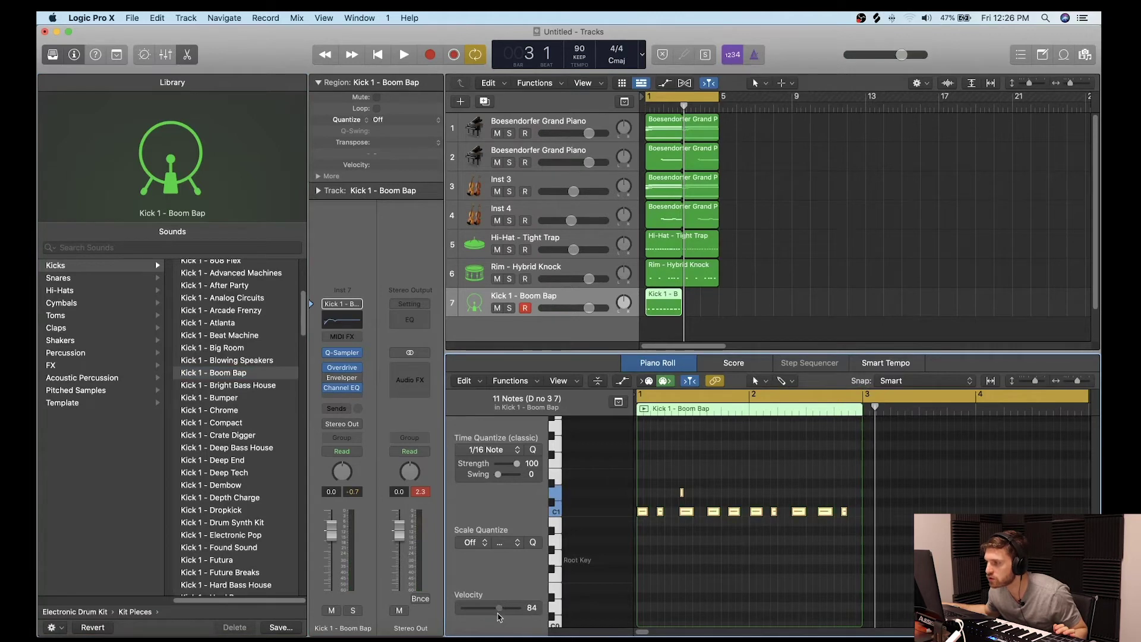
click(715, 483)
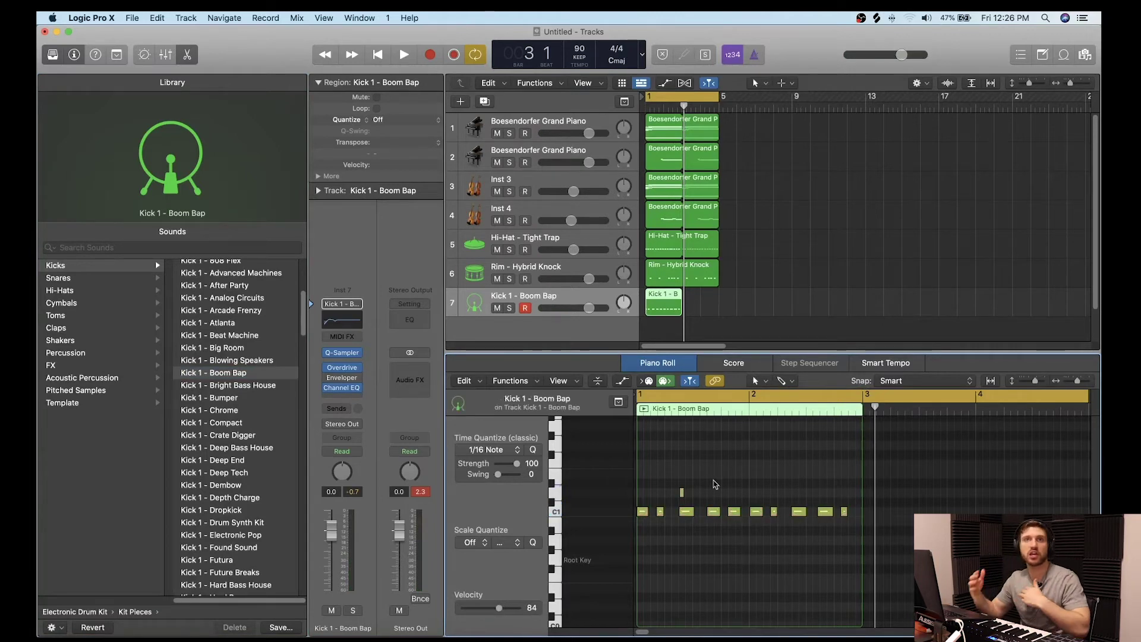
click(645, 513)
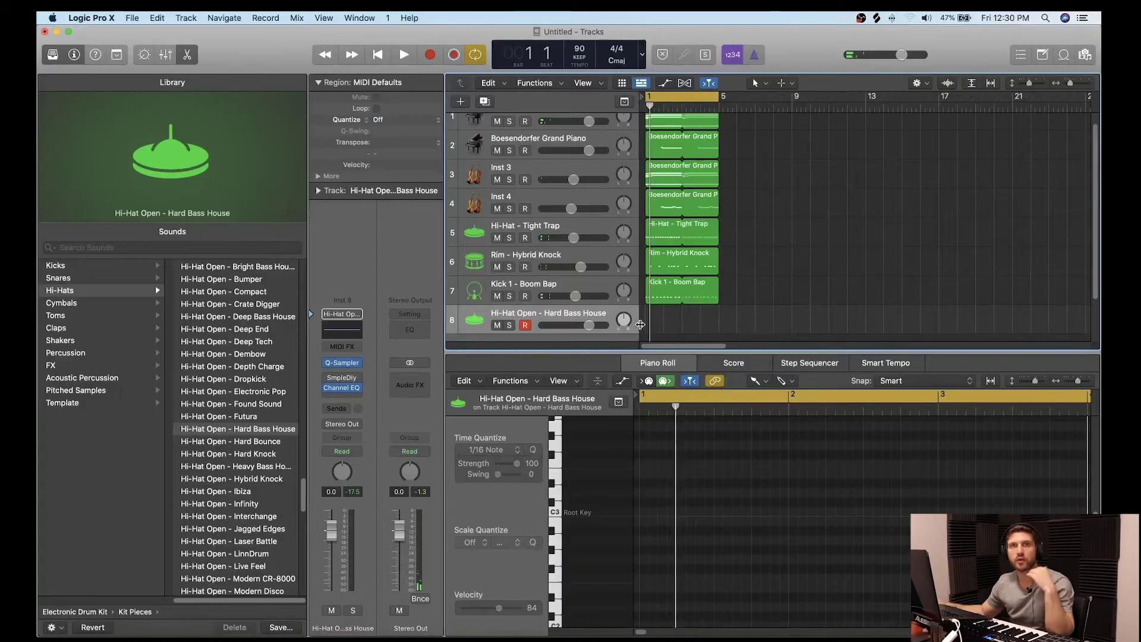
Record a two-bar offbeat pattern on the Hi-Hat Open - Hard Bass House track and repaint its first note with the Brush Tool
key(r)
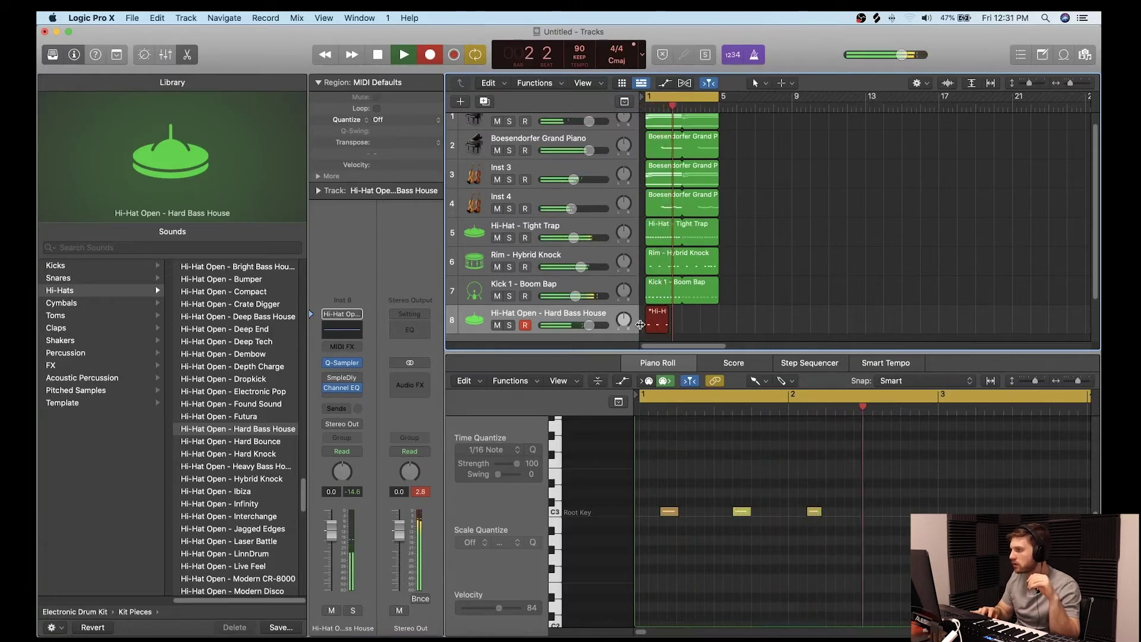
key(space)
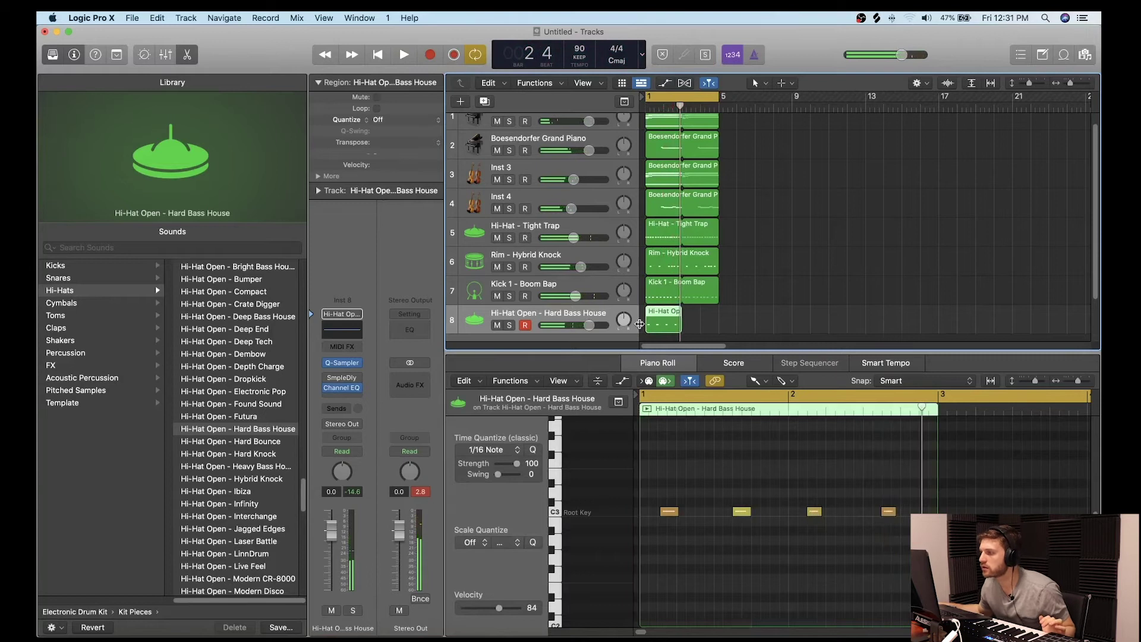
click(669, 512)
drag(677, 512, 678, 517)
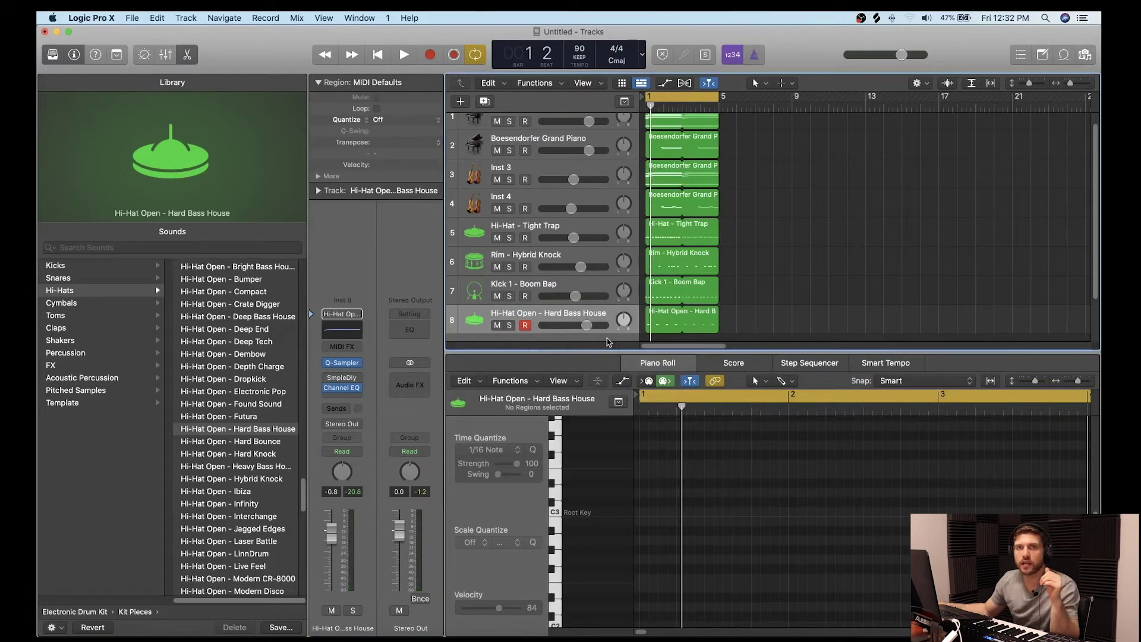
Lower the open hi-hat track's volume to about -3.7 dB and shape its Channel EQ with a low cut and a 6900 Hz high cut
drag(587, 325, 579, 325)
key(space)
click(342, 388)
click(900, 237)
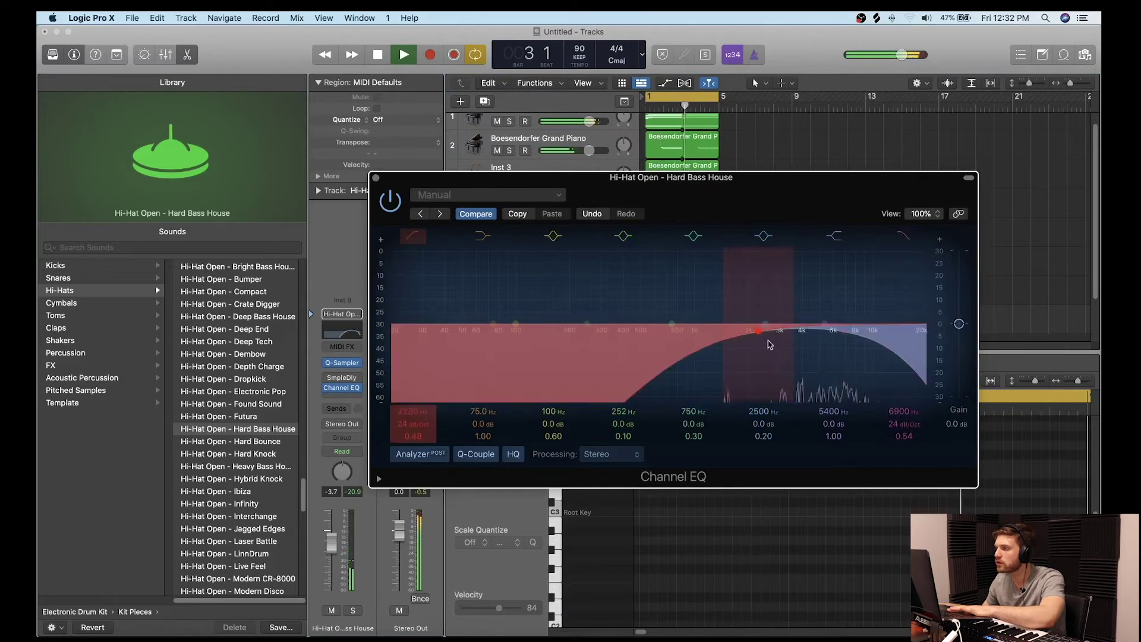
drag(769, 343, 739, 340)
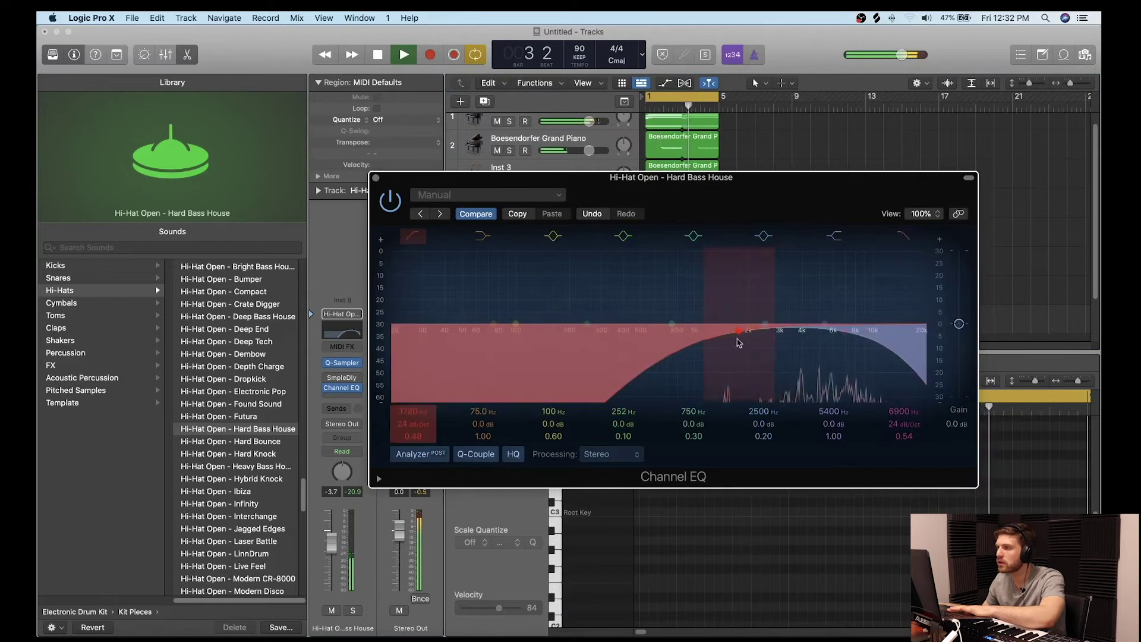
click(376, 178)
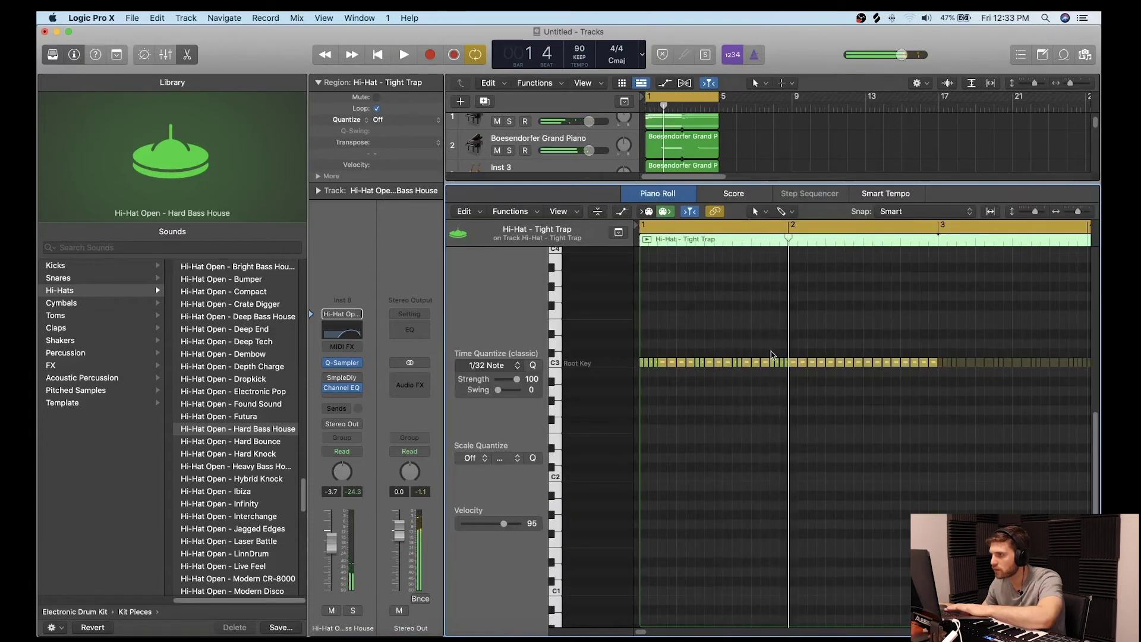
Raise the pitch of the tight hi-hat roll at the end of bar 1 and set the time quantize to 1/16 Triplet (1/24)
mouse_move(771, 354)
mouse_down()
mouse_move(784, 378)
mouse_move(779, 362)
mouse_up()
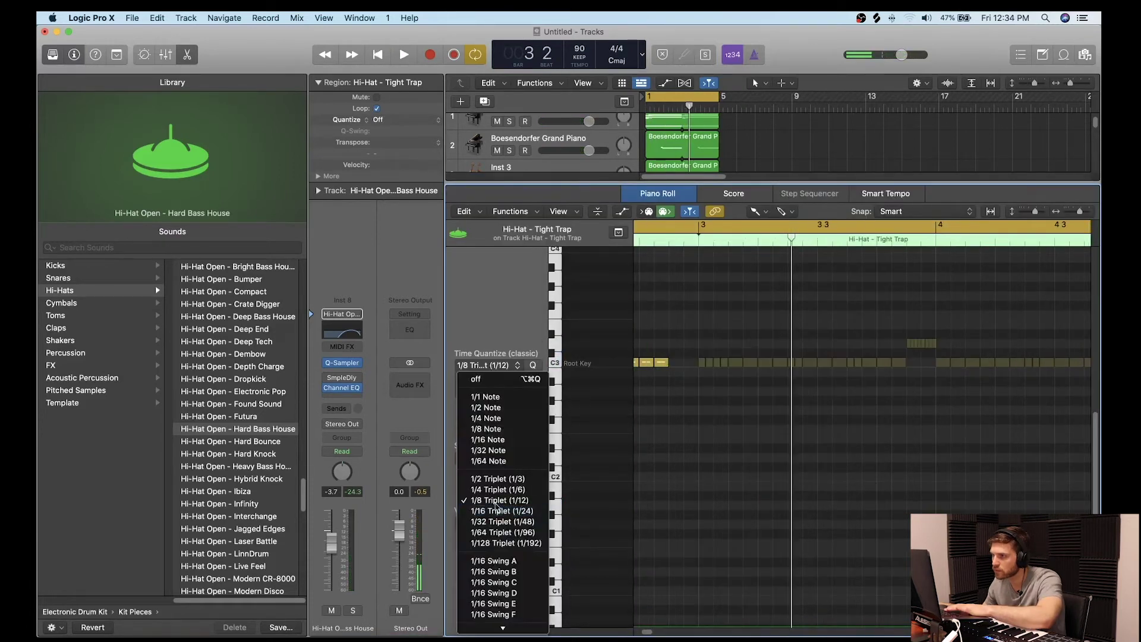
click(498, 510)
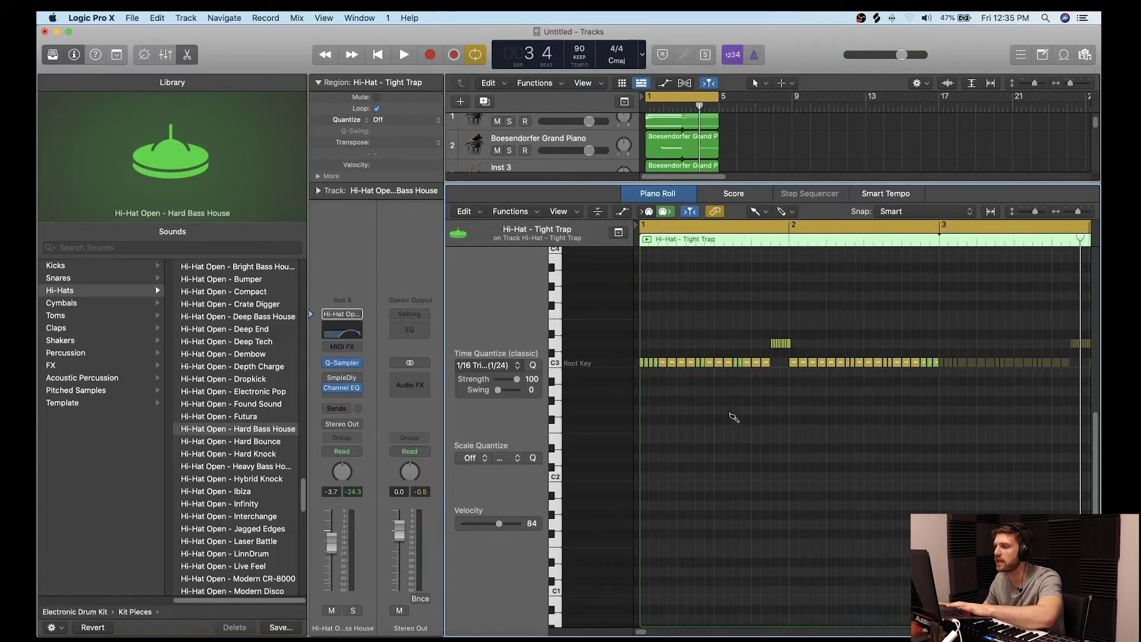
key(space)
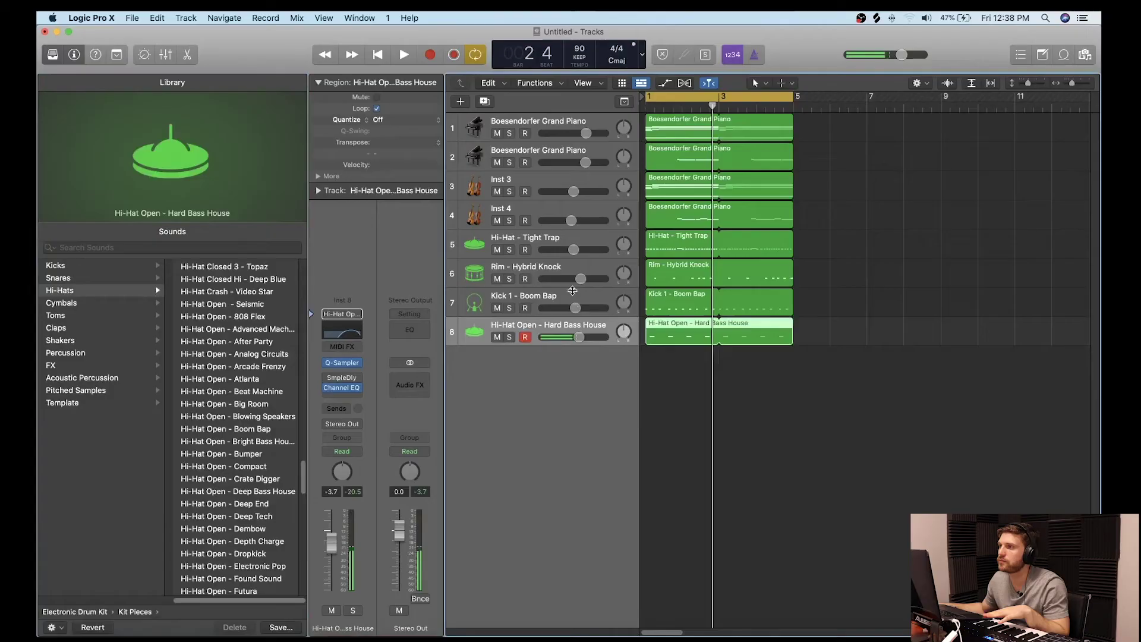
Create one software instrument track with an empty channel strip and load the ES2 synthesizer with the 808 setting on it
click(462, 101)
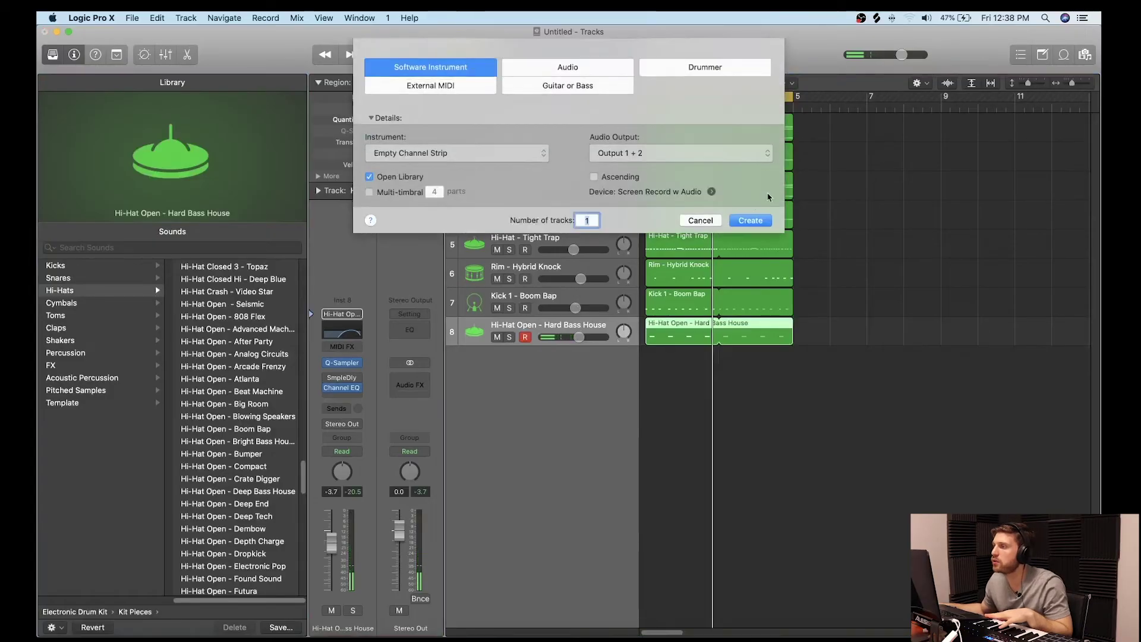
click(750, 220)
click(342, 379)
mouse_move(386, 539)
click(470, 539)
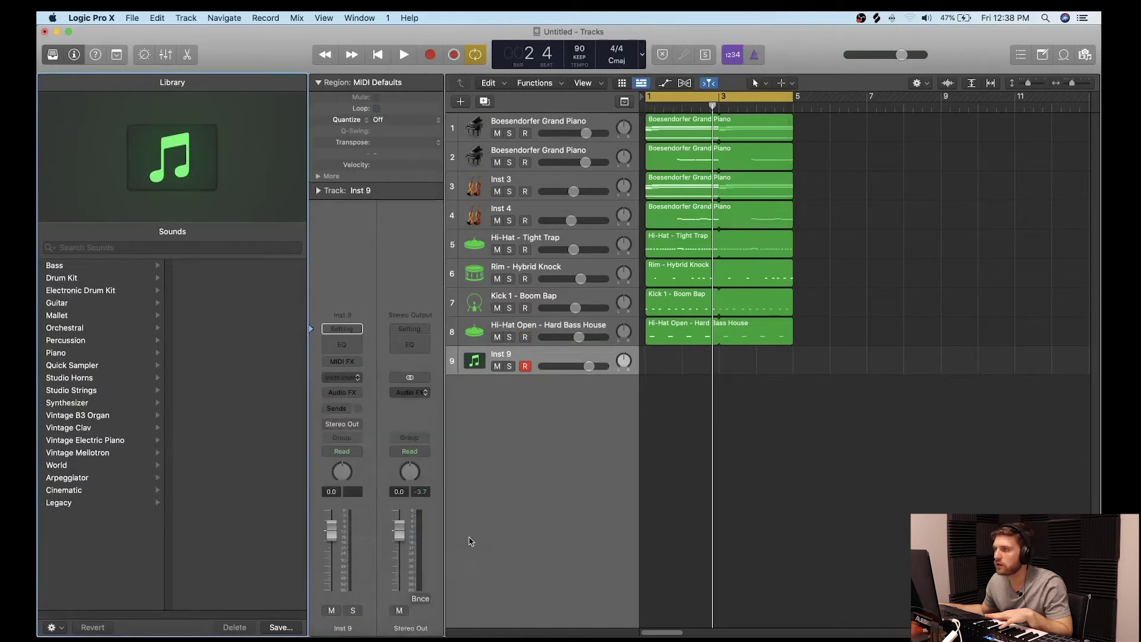
click(520, 198)
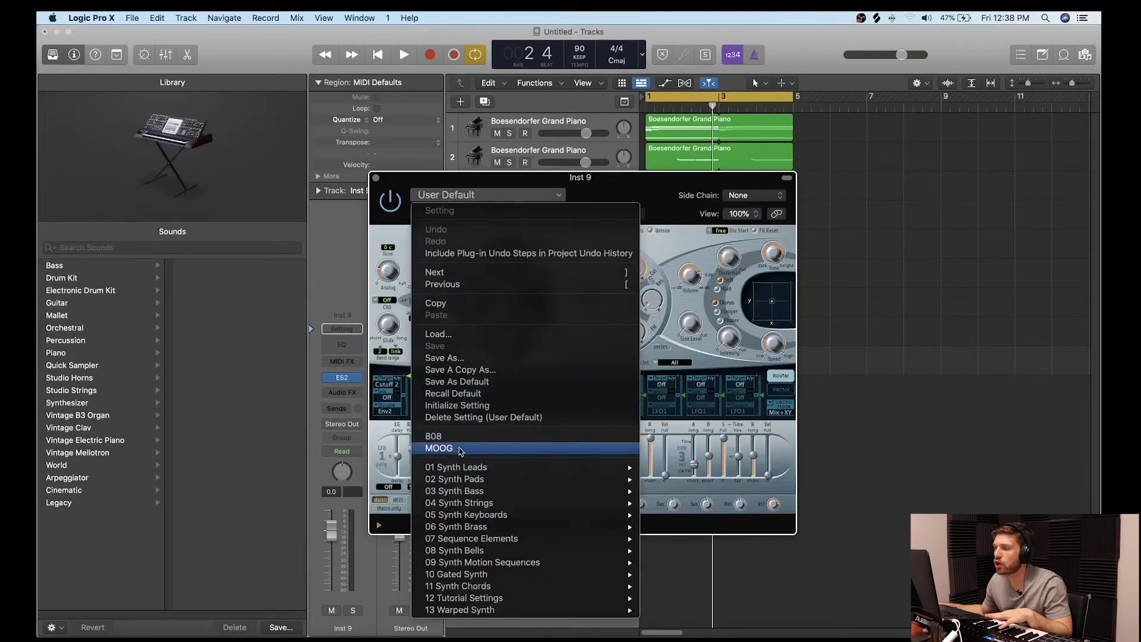
key(Escape)
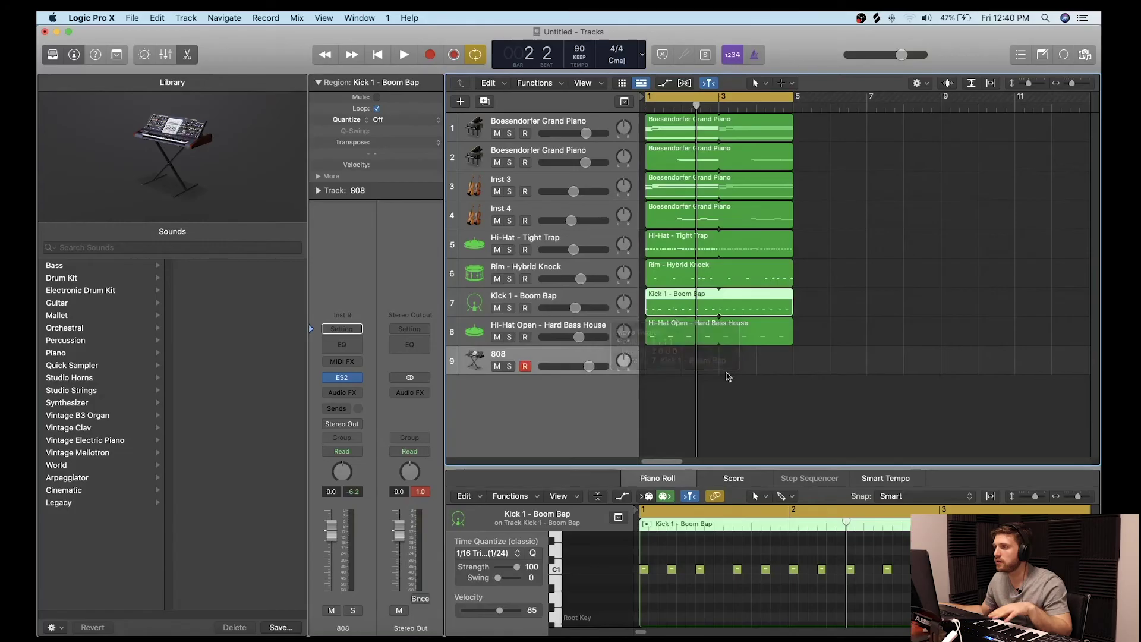
Move the Kick 1 - Boom Bap region from the kick track onto the 808 track
click(728, 371)
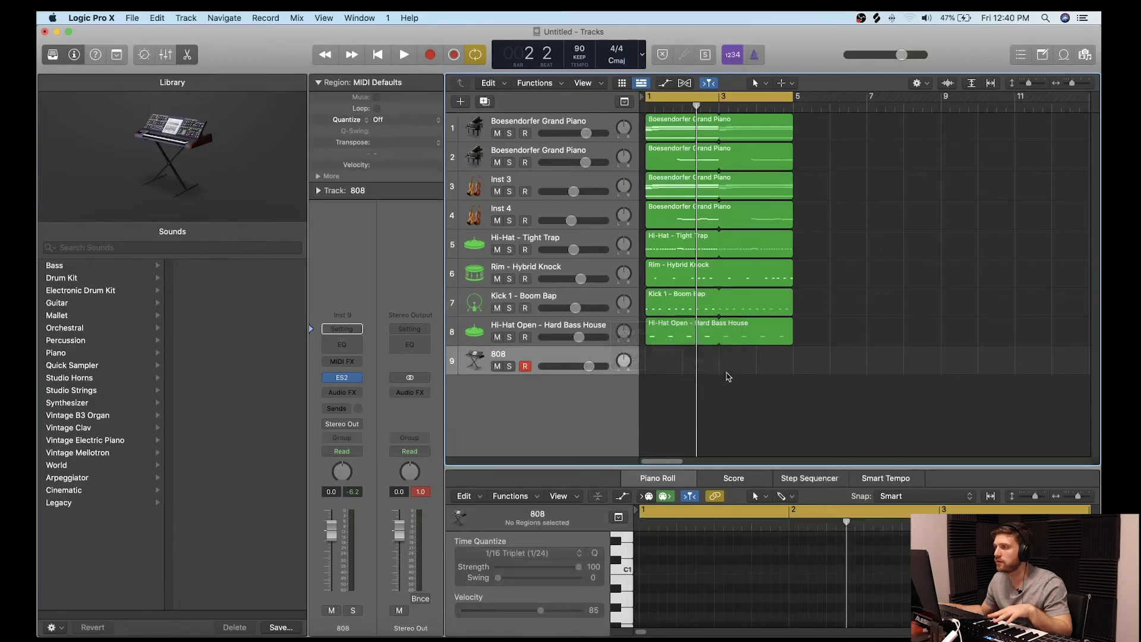
click(688, 309)
drag(686, 309, 680, 362)
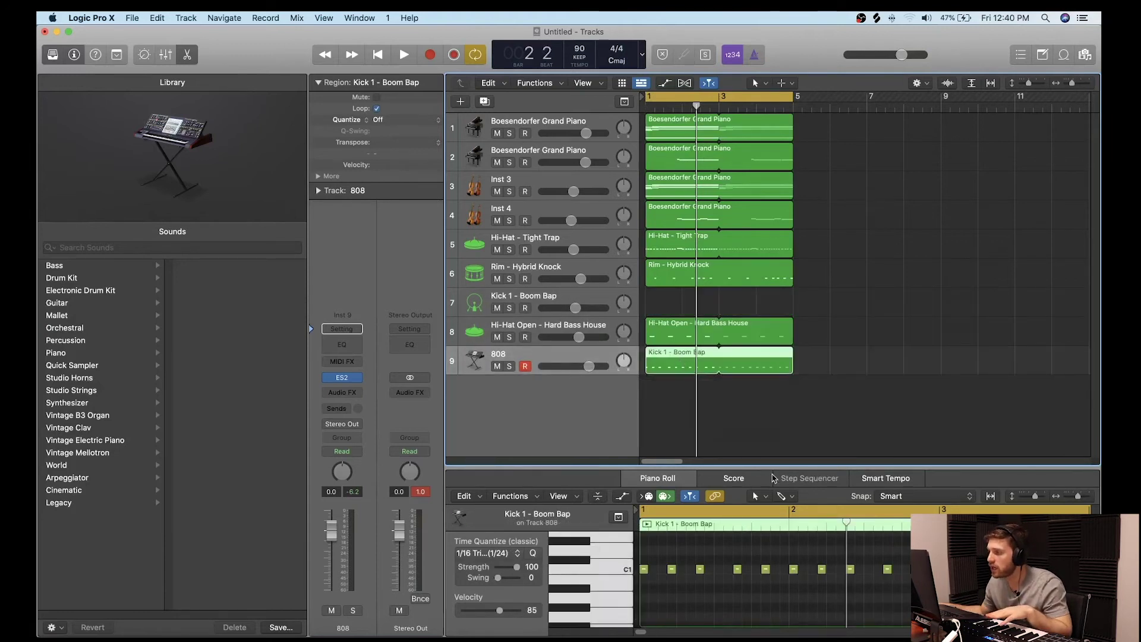
Enlarge the Piano Roll and transpose all the 808 notes up one octave to C2
drag(778, 468, 781, 208)
click(789, 439)
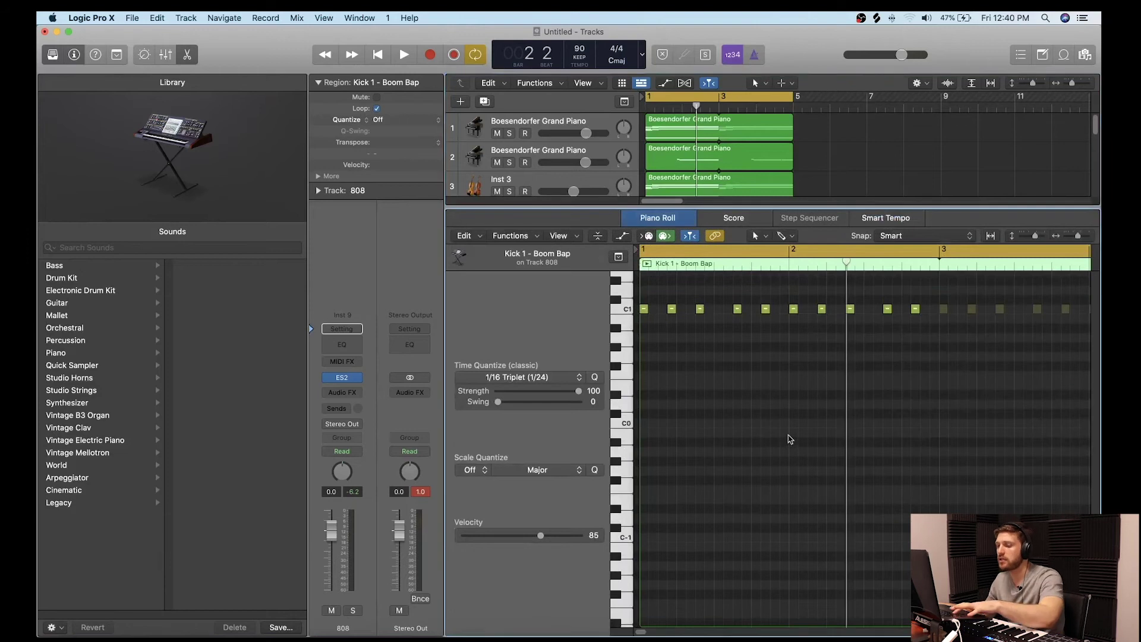
key(super+a)
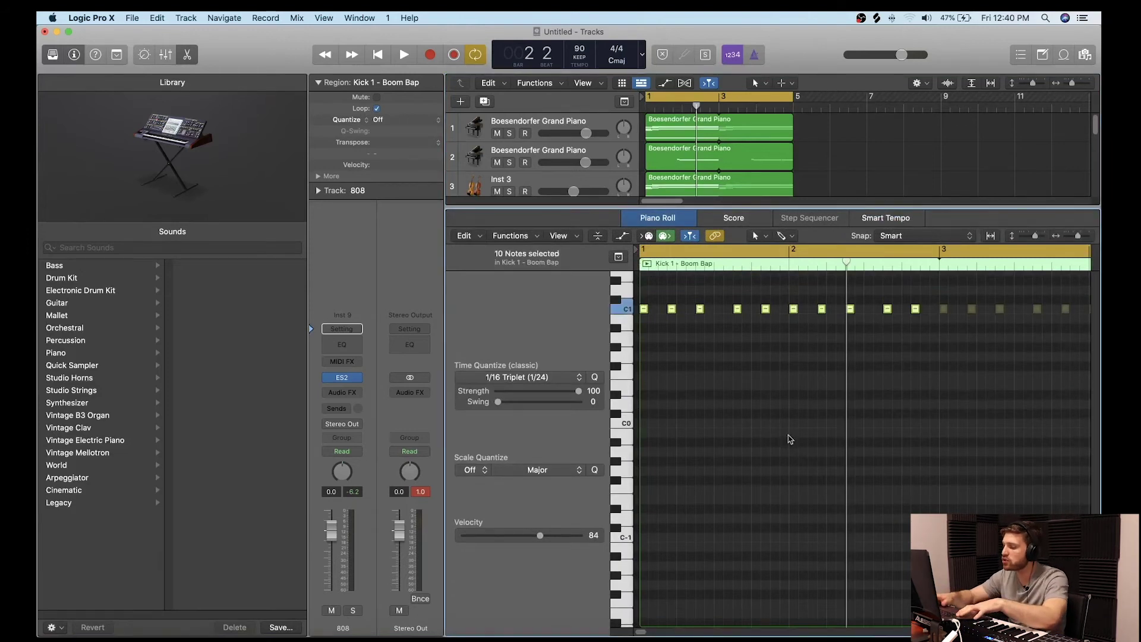
key(Delete)
key(super+z)
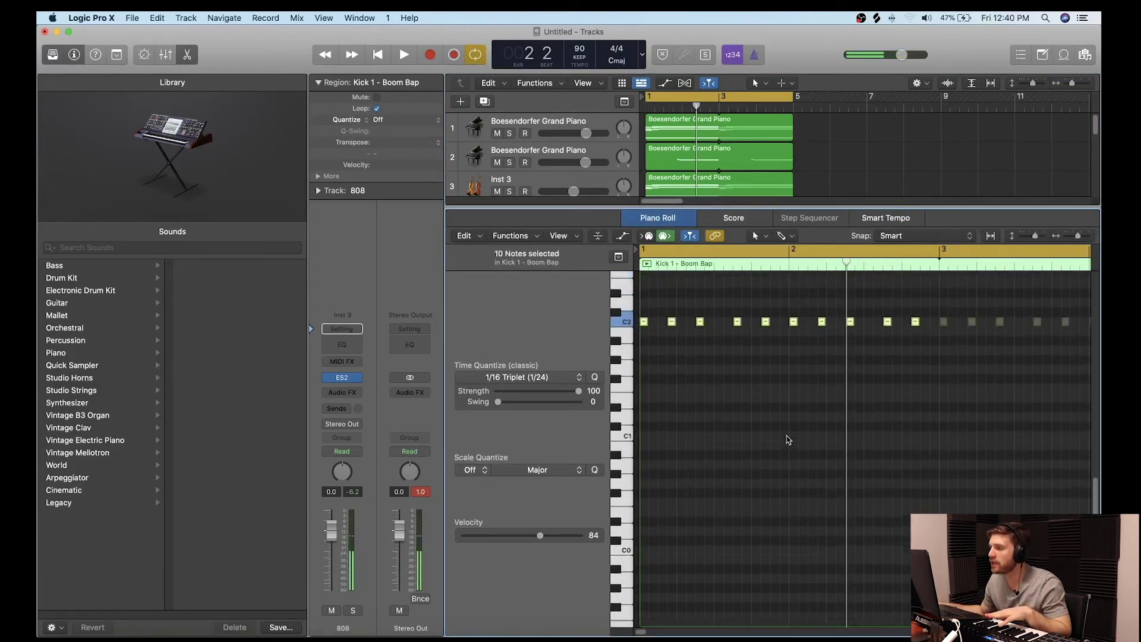
scroll(759, 439, up, 2)
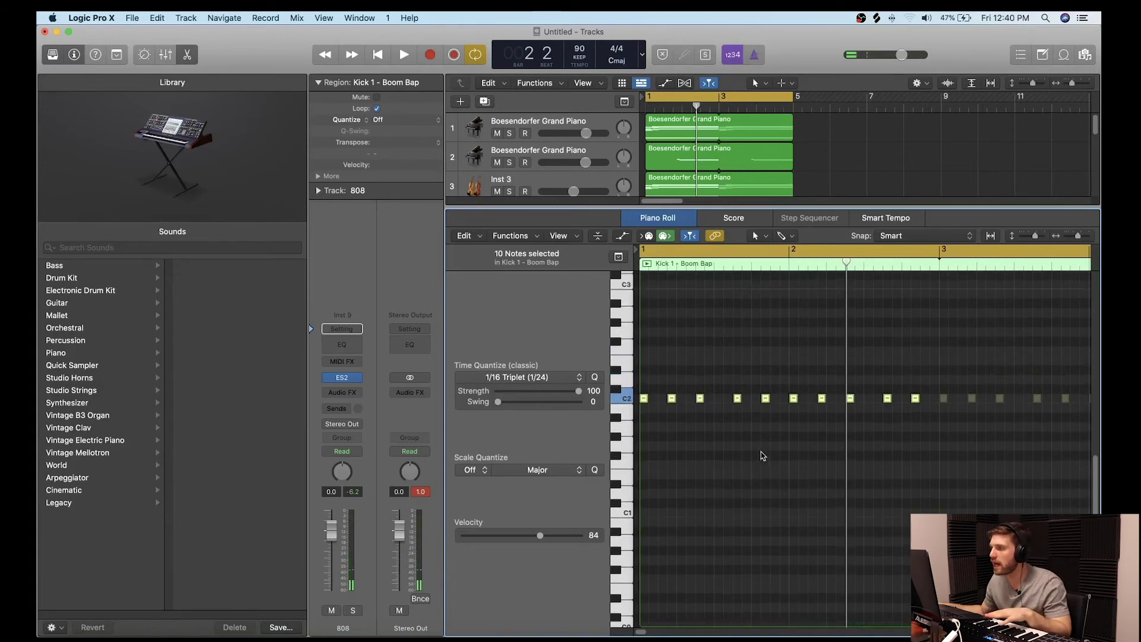
Lengthen all the 808 notes with Force Legato so that each one extends to the next
click(750, 338)
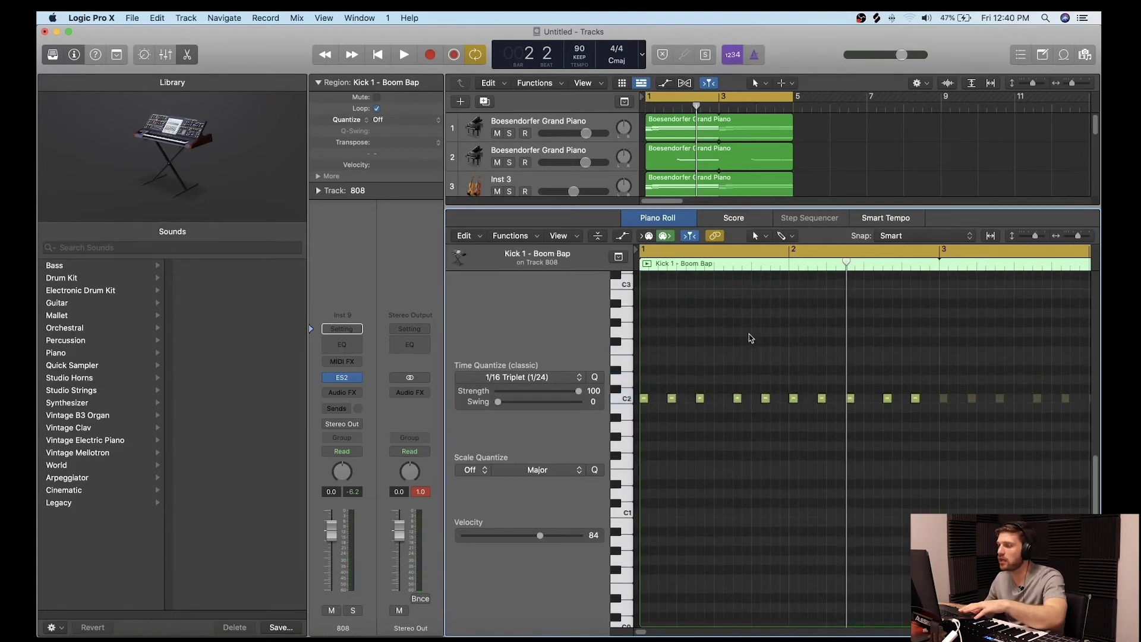
key(super+a)
key(shift+l)
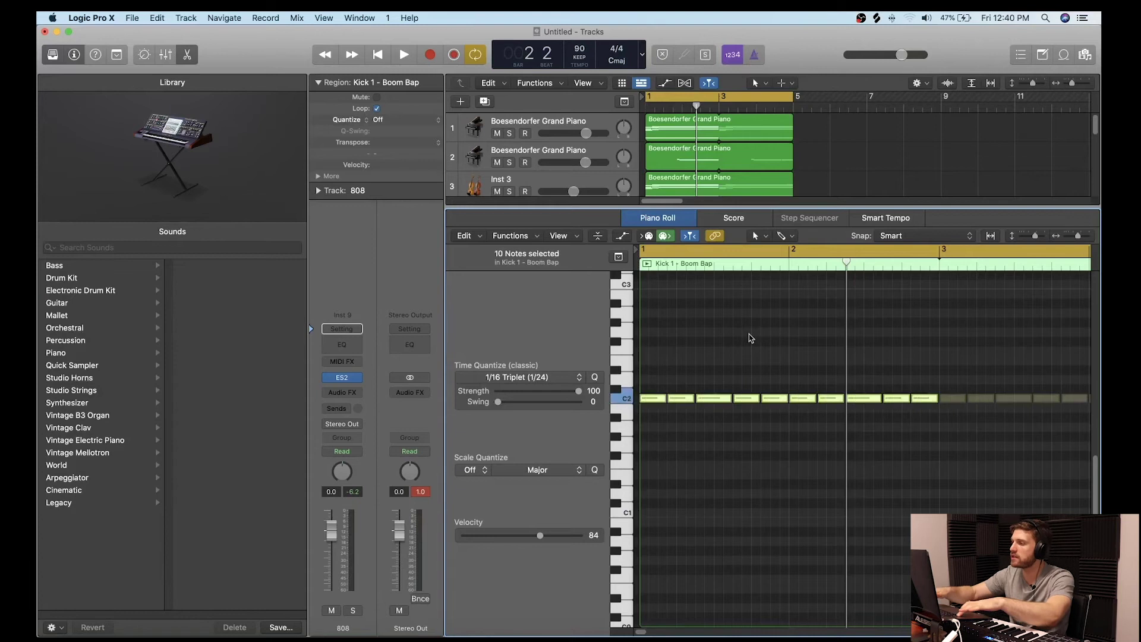
Shorten all the 808 notes slightly so that small gaps separate them, and check the loop's playback
click(737, 353)
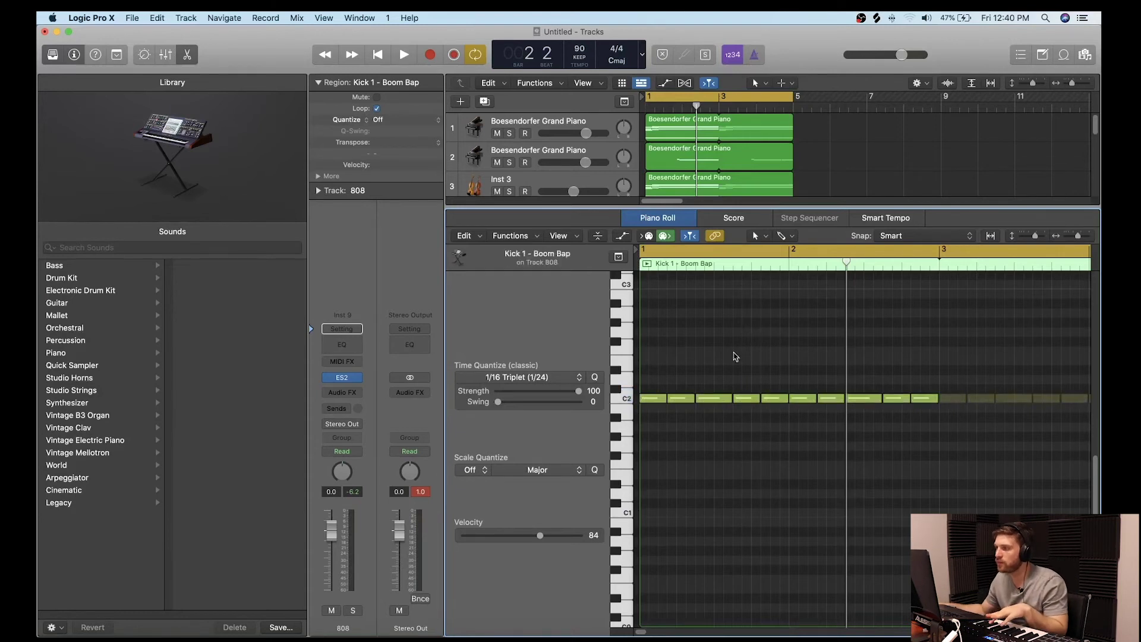
drag(662, 363, 963, 509)
drag(666, 399, 661, 401)
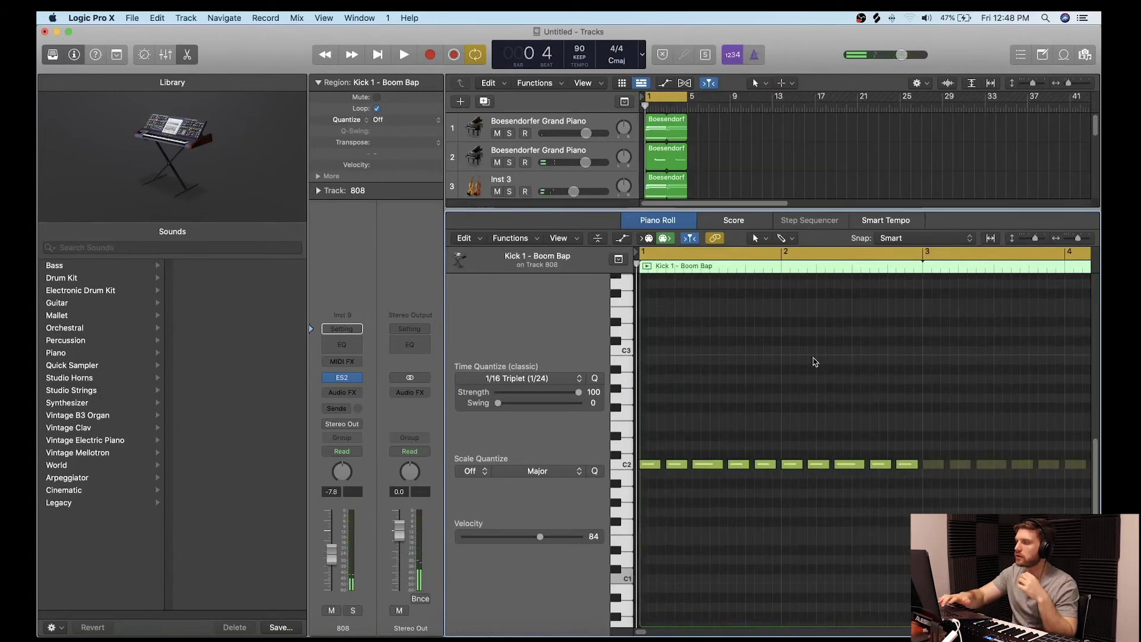
key(space)
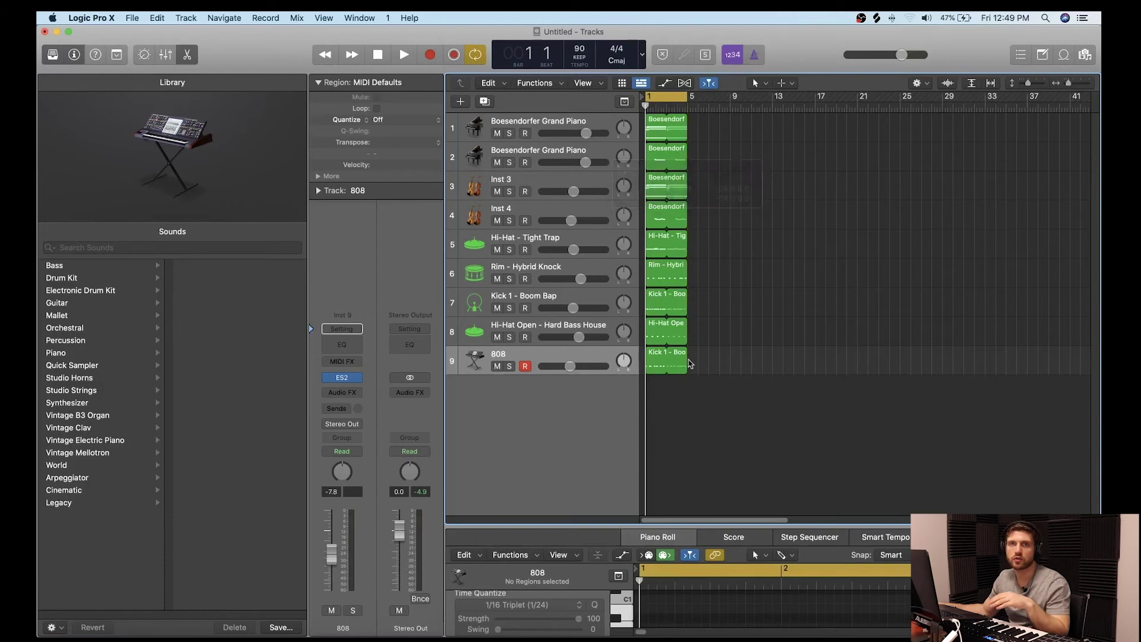
Repeat the regions of all nine tracks seven times so that the arrangement extends to bar 33
key(super+a)
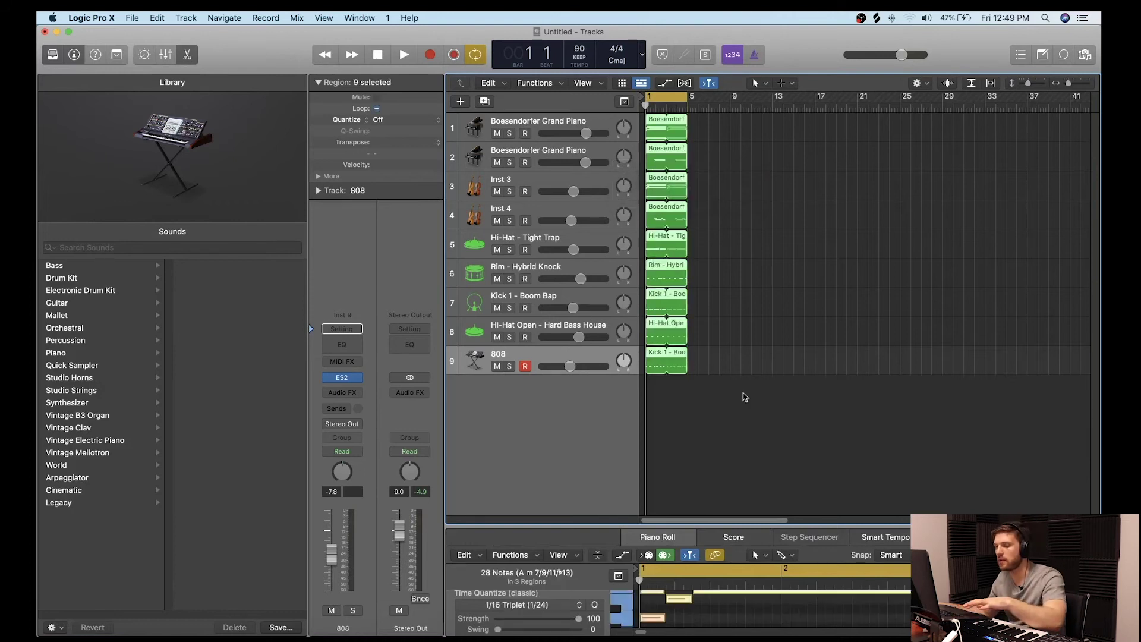
key(super+r)
key(super+r)
key(super+r)
key(super+r)
key(super+r)
key(super+r)
key(super+r)
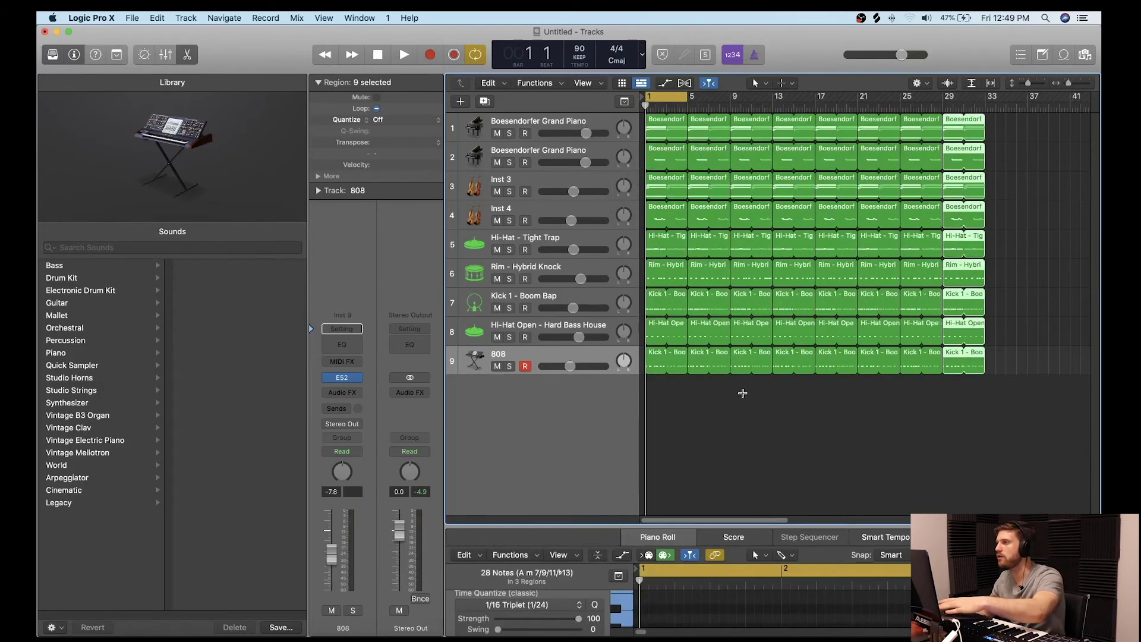
With cycle mode off, delete the drum and 808 regions in bars 1–4 and the kick and 808 regions in bars 5–8 and 21–24
click(655, 97)
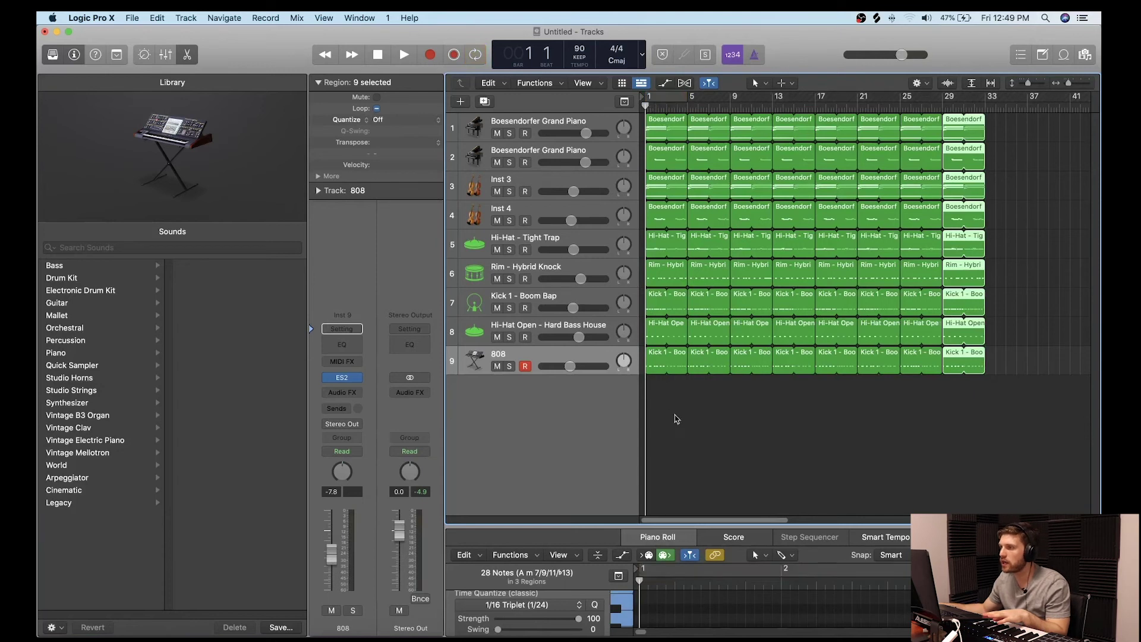
drag(675, 419, 673, 250)
key(Delete)
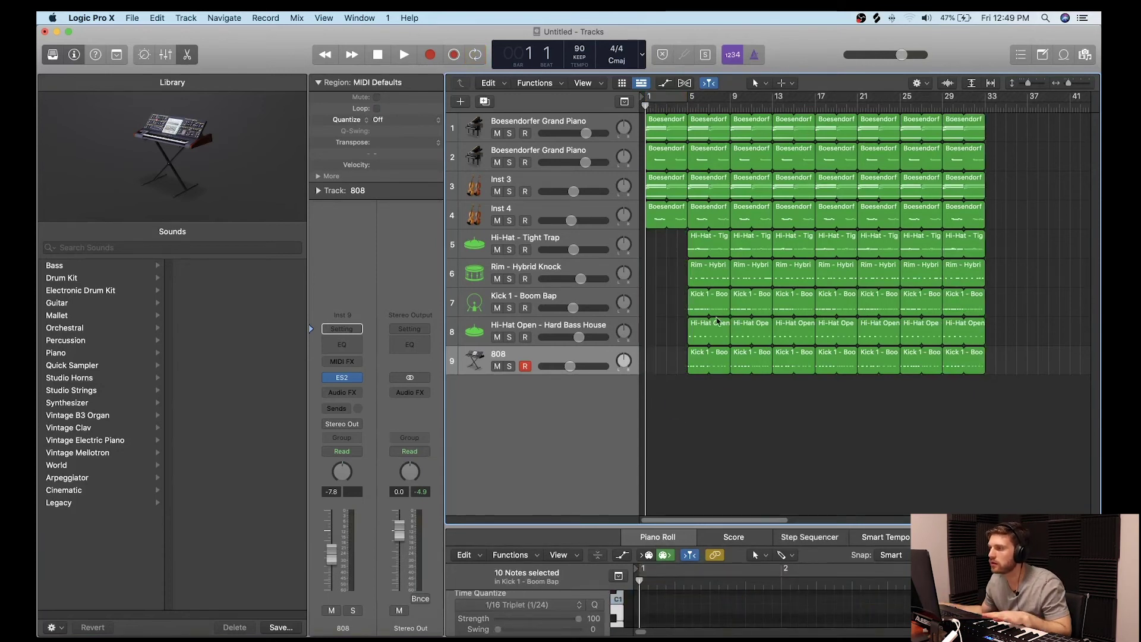
drag(676, 303, 717, 306)
key(Delete)
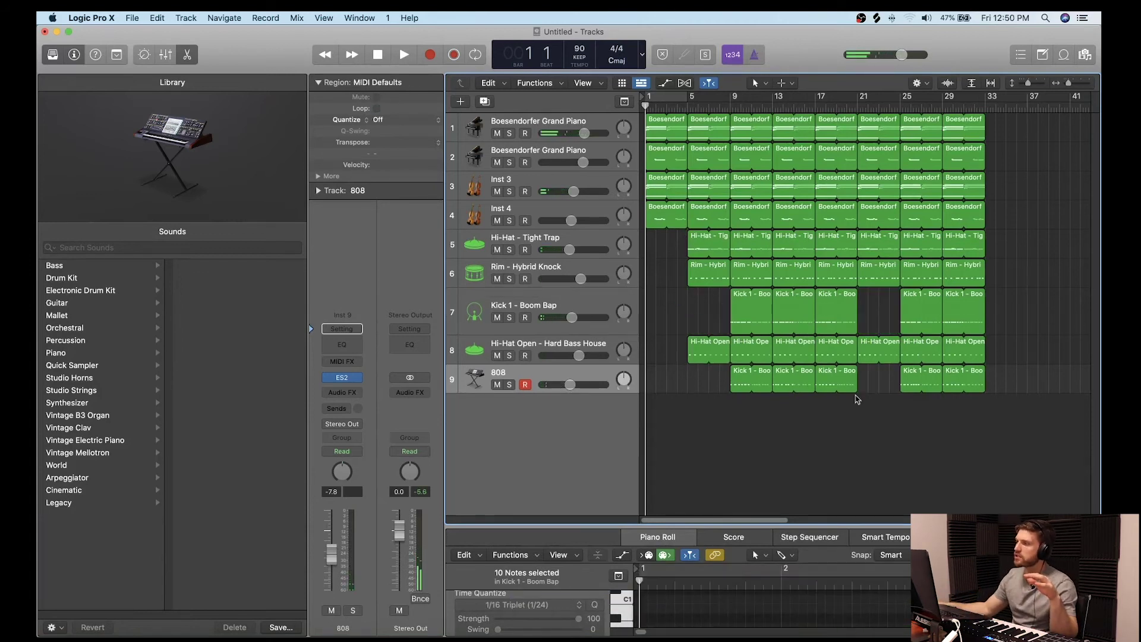
Play the arrangement from bar 1 to bar 11 to hear how the hi-hats, rim, kick and 808 enter
scroll(857, 399, down, 6)
scroll(858, 398, up, 2)
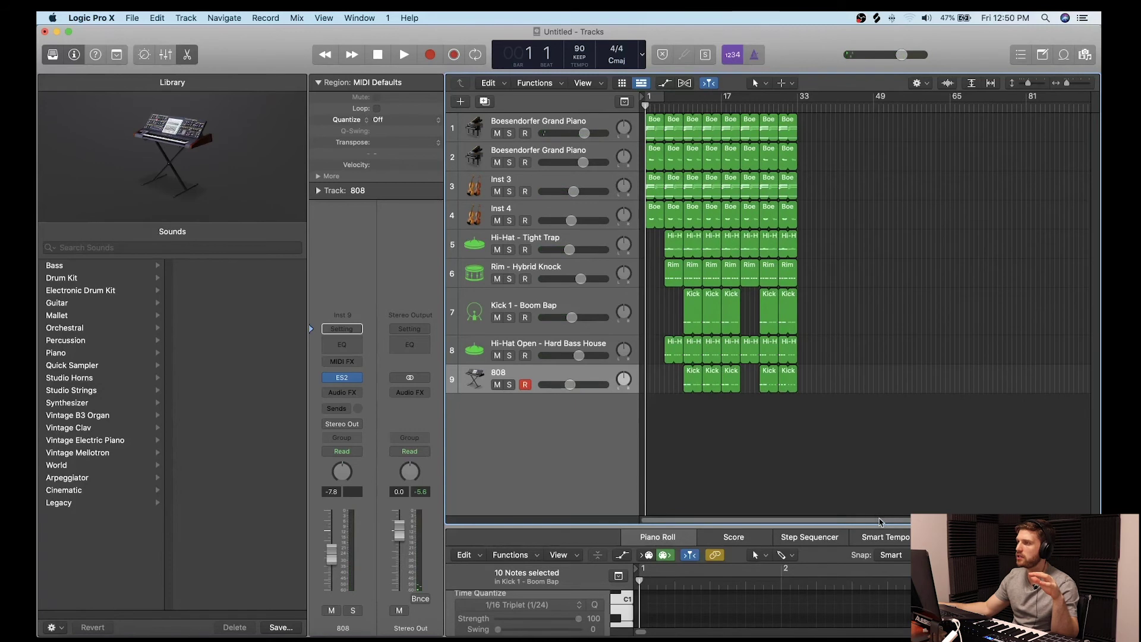
key(space)
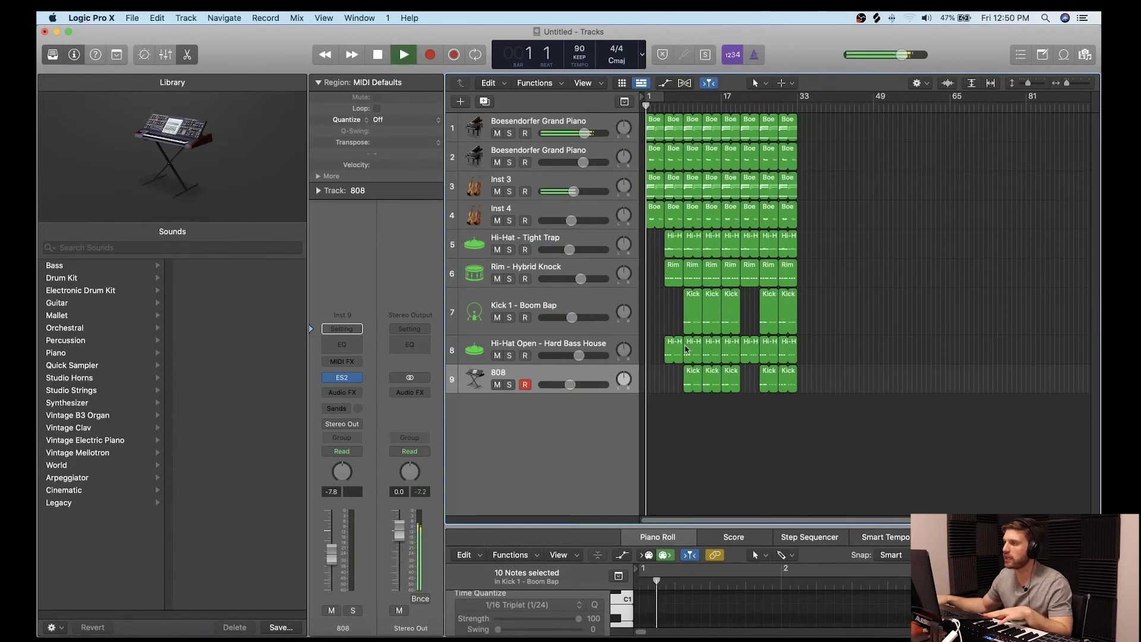
scroll(672, 271, up, 6)
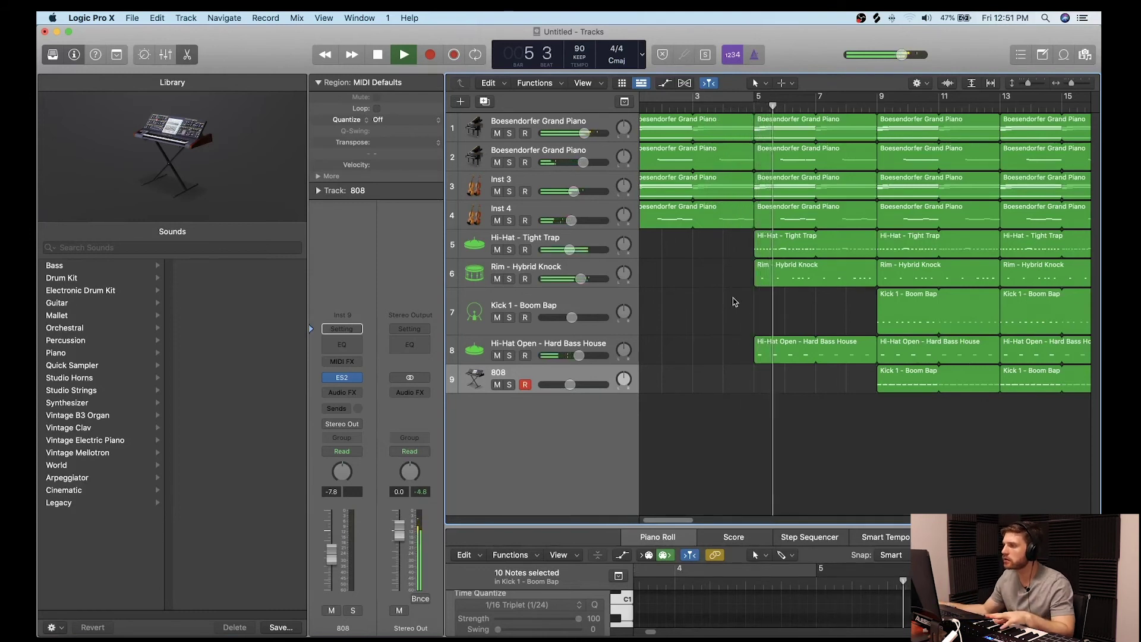
scroll(862, 327, down, 3)
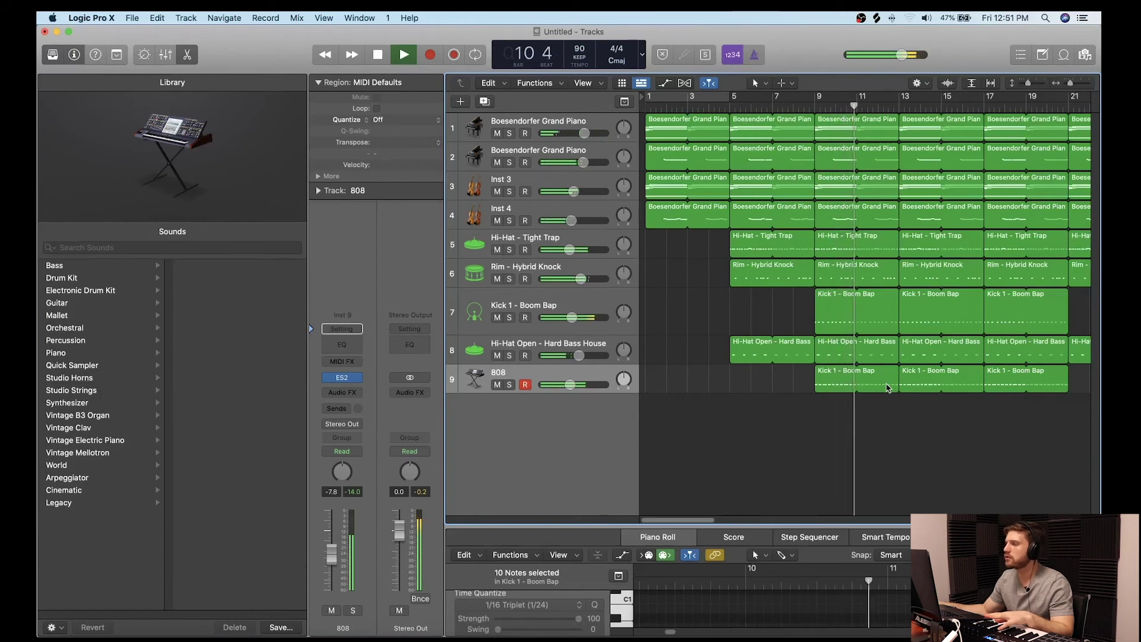
key(space)
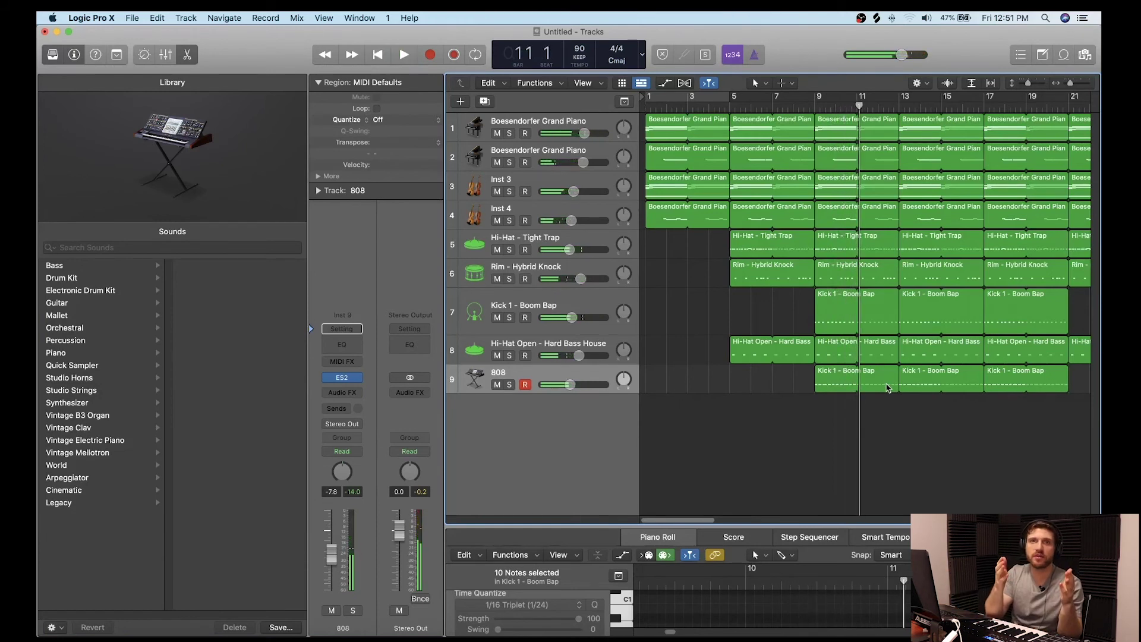